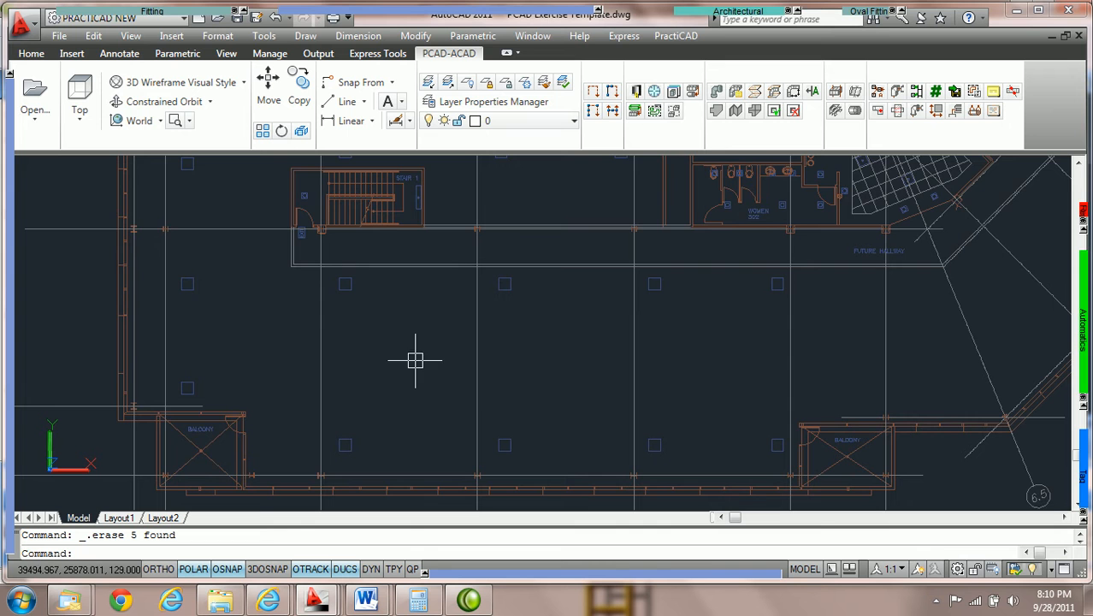
Choose the main wide flange shape in size W10x12 for placement in the open bays of the floor plan
{"action": "scroll", "coordinate": [419, 359], "scroll_direction": "down", "scroll_amount": 3}
{"action": "middle_click_drag", "start_coordinate": [420, 356], "coordinate": [446, 351]}
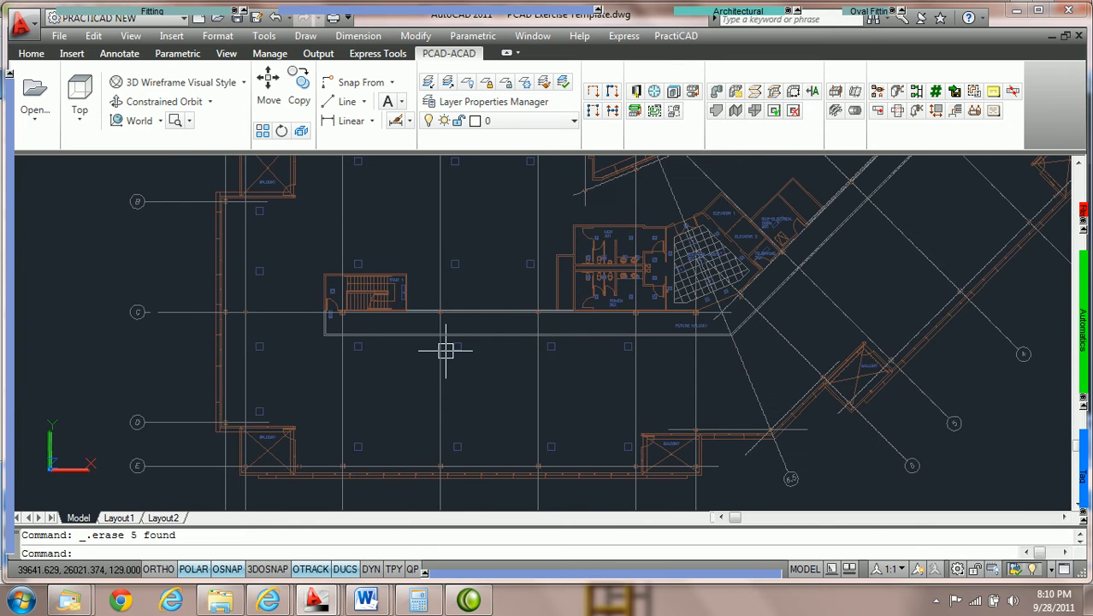
{"action": "mouse_move", "coordinate": [437, 338]}
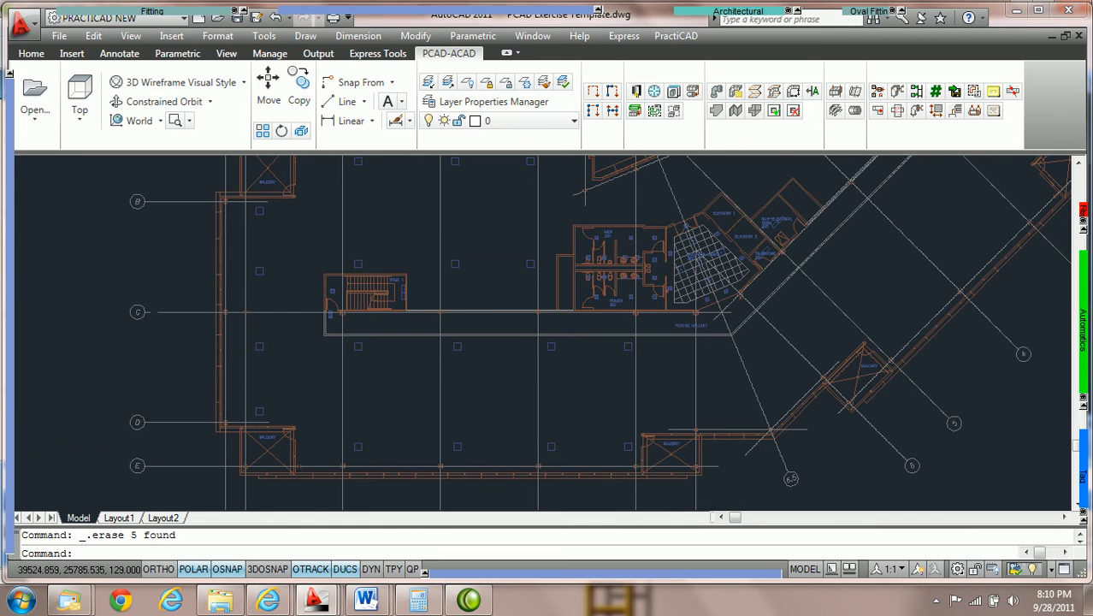
{"action": "scroll", "coordinate": [412, 421], "scroll_direction": "up", "scroll_amount": 3}
{"action": "middle_click_drag", "start_coordinate": [426, 399], "coordinate": [503, 349]}
{"action": "mouse_move", "coordinate": [484, 295]}
{"action": "middle_mouse_down"}
{"action": "mouse_move", "coordinate": [483, 336]}
{"action": "mouse_move", "coordinate": [472, 284]}
{"action": "middle_mouse_up"}
{"action": "scroll", "coordinate": [488, 324], "scroll_direction": "up", "scroll_amount": 1}
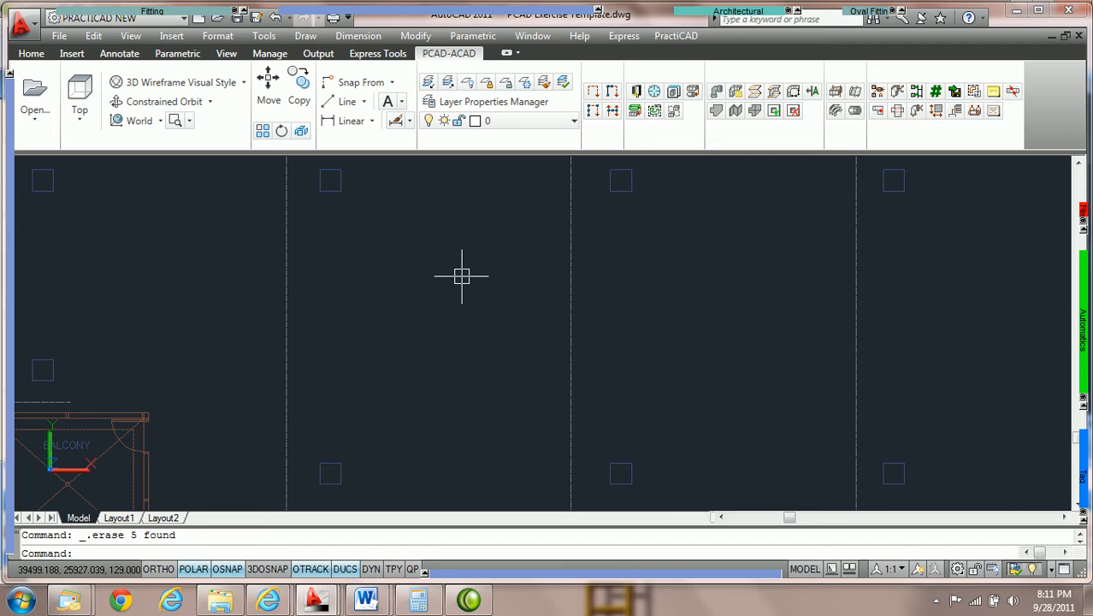
{"action": "mouse_move", "coordinate": [757, 19]}
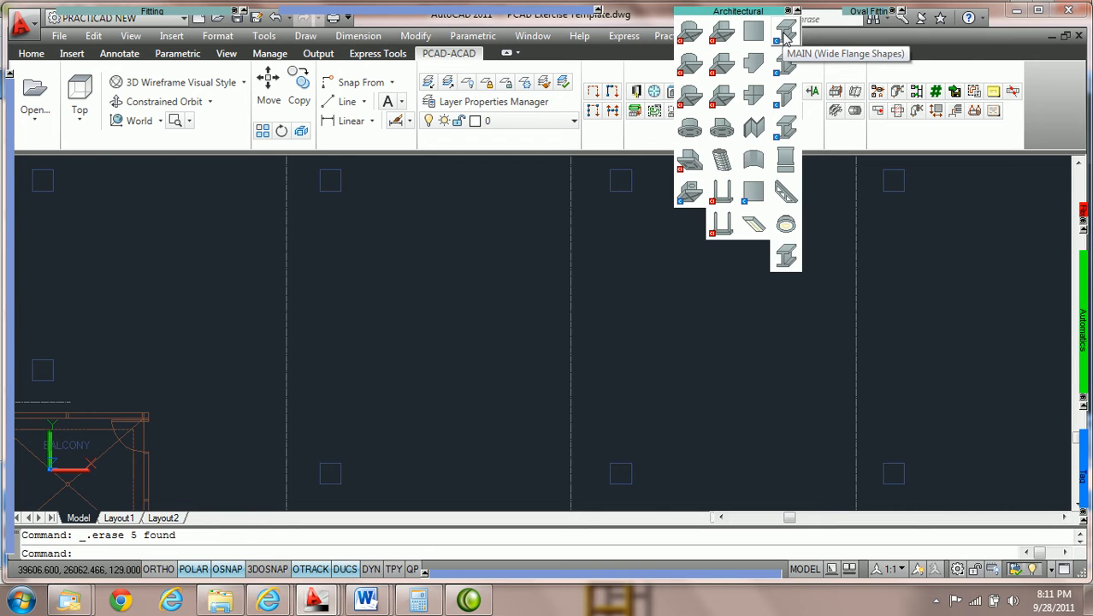
{"action": "left_click", "coordinate": [784, 32]}
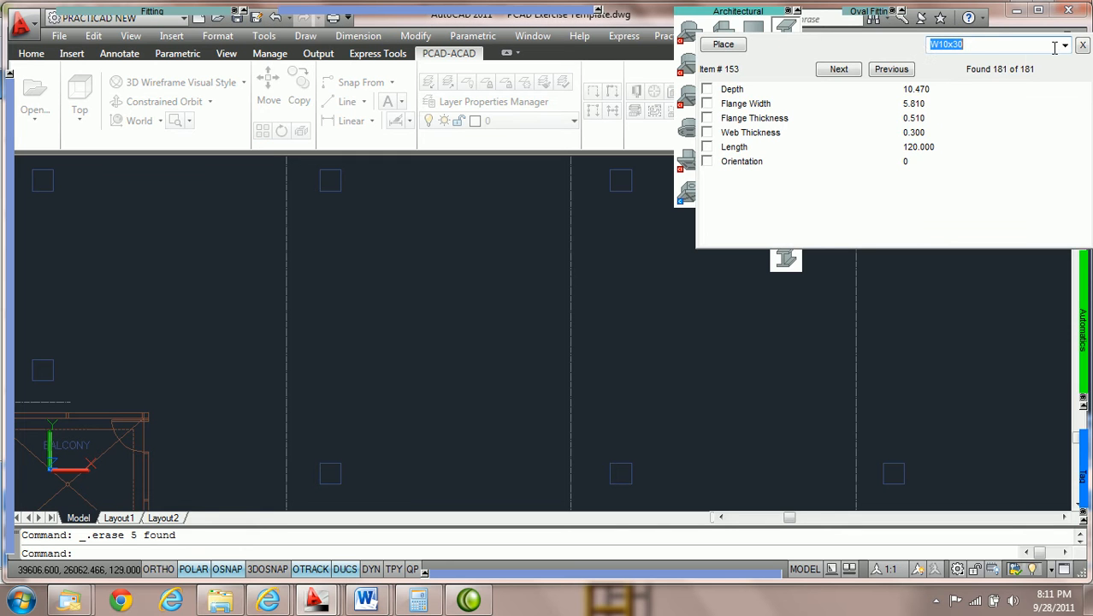
{"action": "left_click", "coordinate": [1065, 44]}
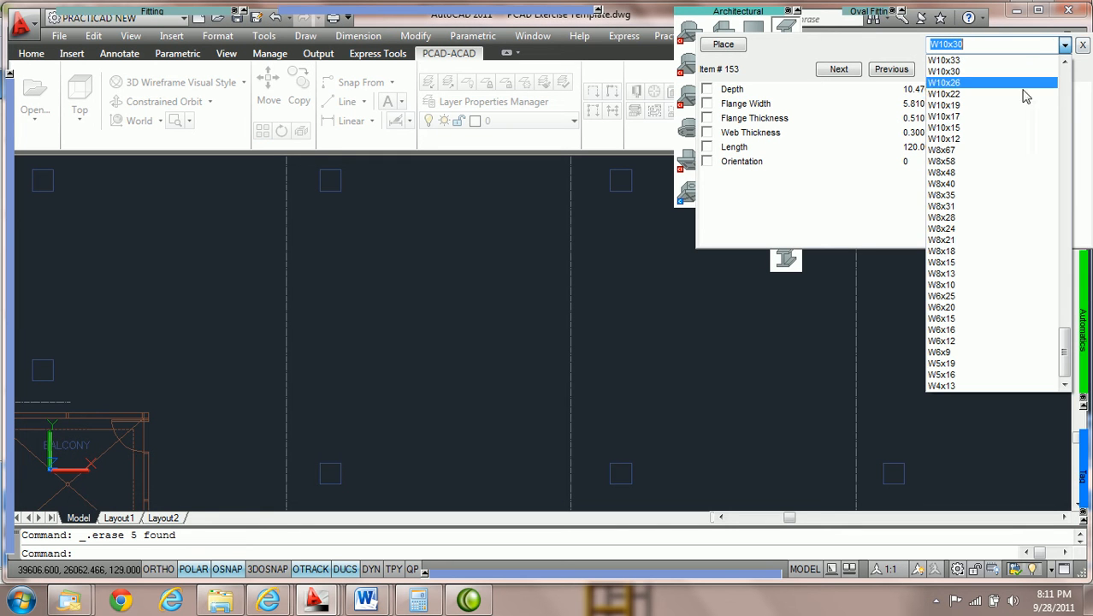
{"action": "left_click", "coordinate": [981, 139]}
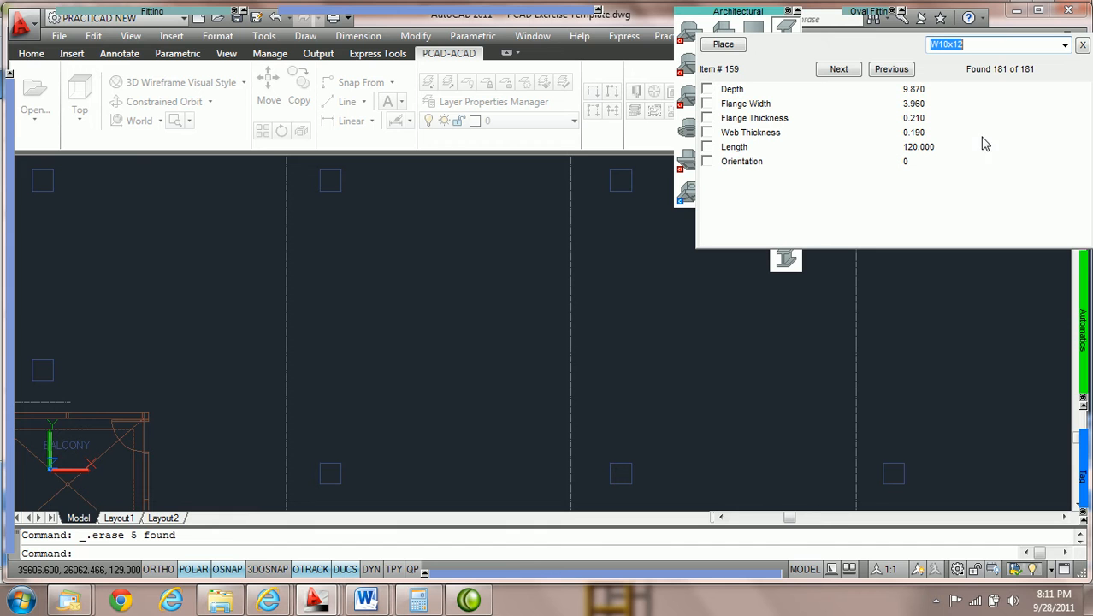
{"action": "left_click", "coordinate": [725, 46]}
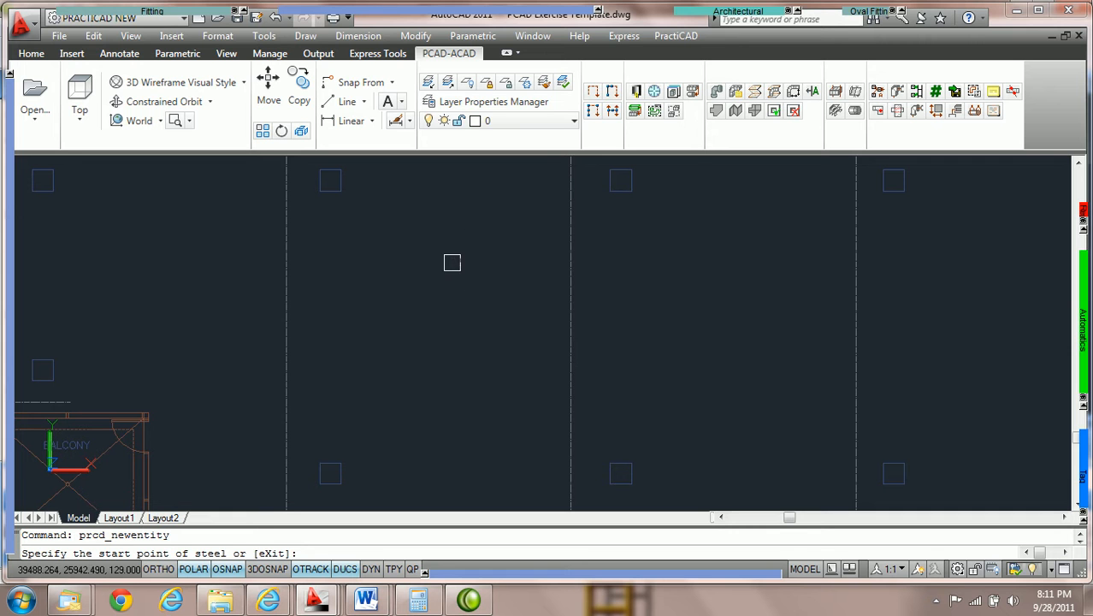
Set the bottom elevation of the wide flange beam to 10'
{"action": "left_click", "coordinate": [10, 442]}
{"action": "left_click", "coordinate": [230, 452]}
{"action": "type", "text": "1"}
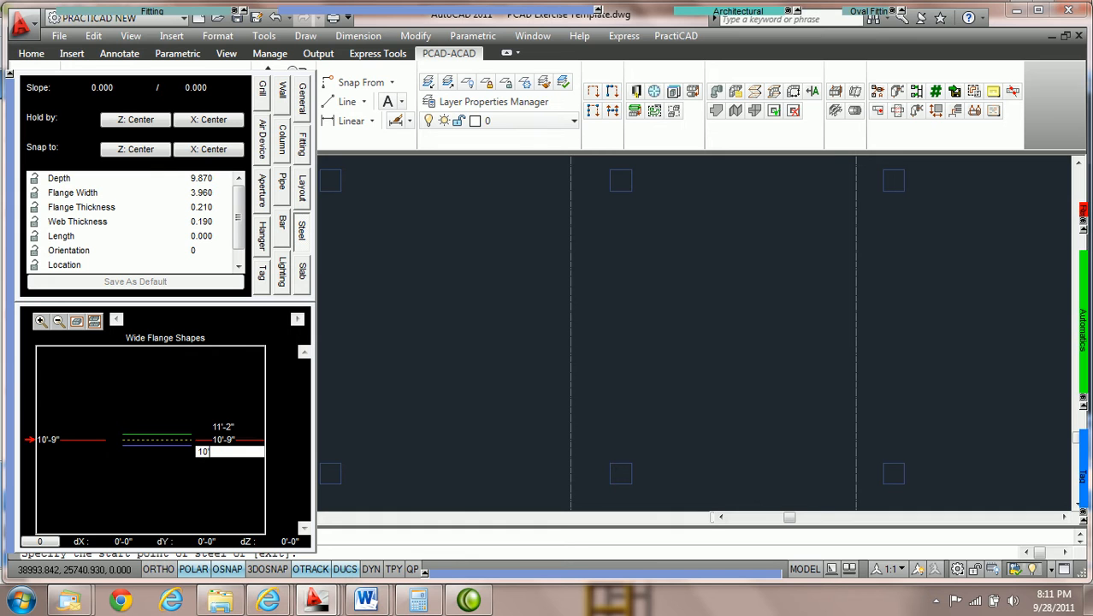
{"action": "type", "text": "0'"}
{"action": "key", "text": "Return"}
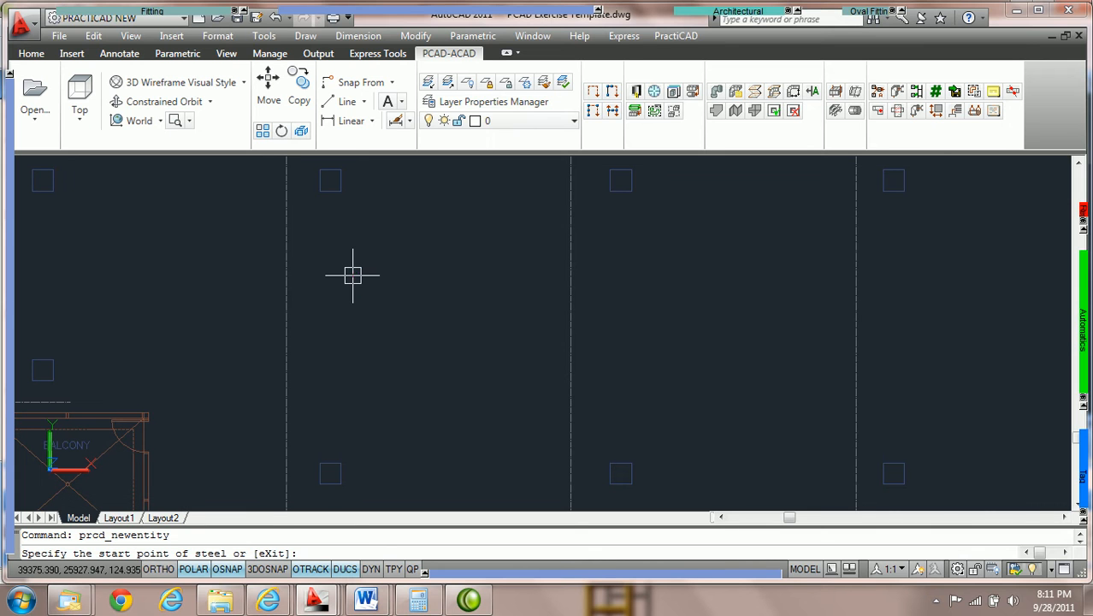
Draw the W10x12 beam horizontally between two vertical grid lines with a rotation of 0 around its own axis
{"action": "scroll", "coordinate": [343, 265], "scroll_direction": "up", "scroll_amount": 2}
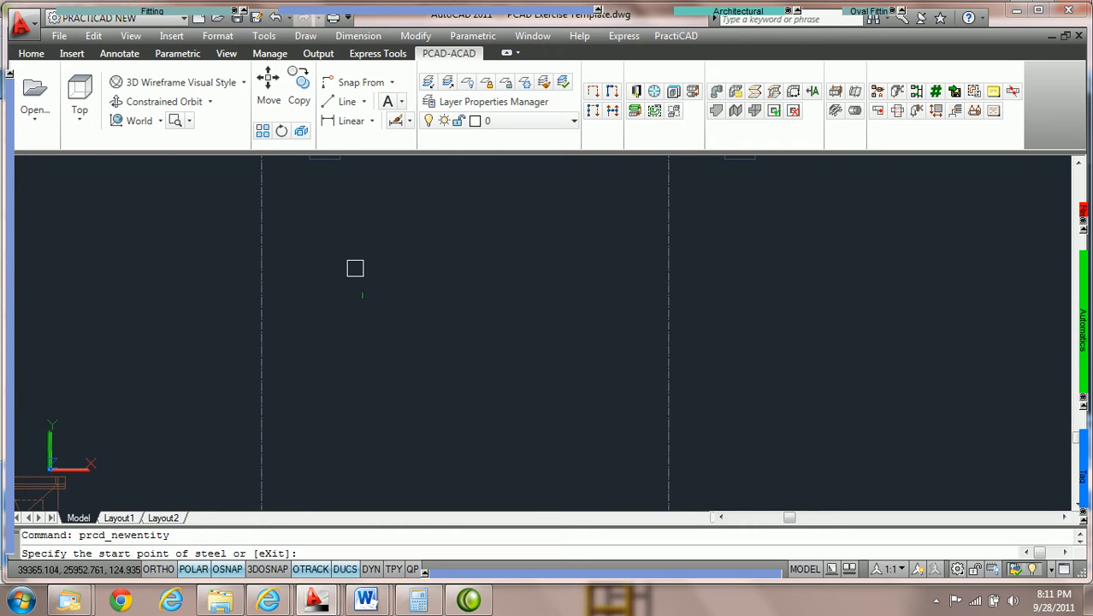
{"action": "left_click", "coordinate": [322, 242]}
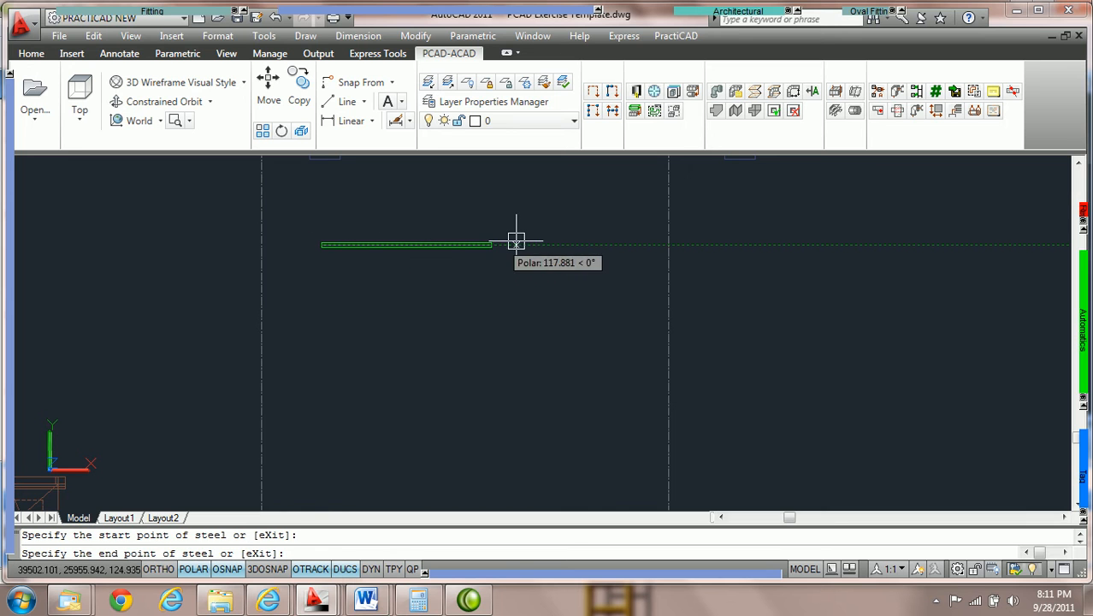
{"action": "left_click", "coordinate": [561, 243]}
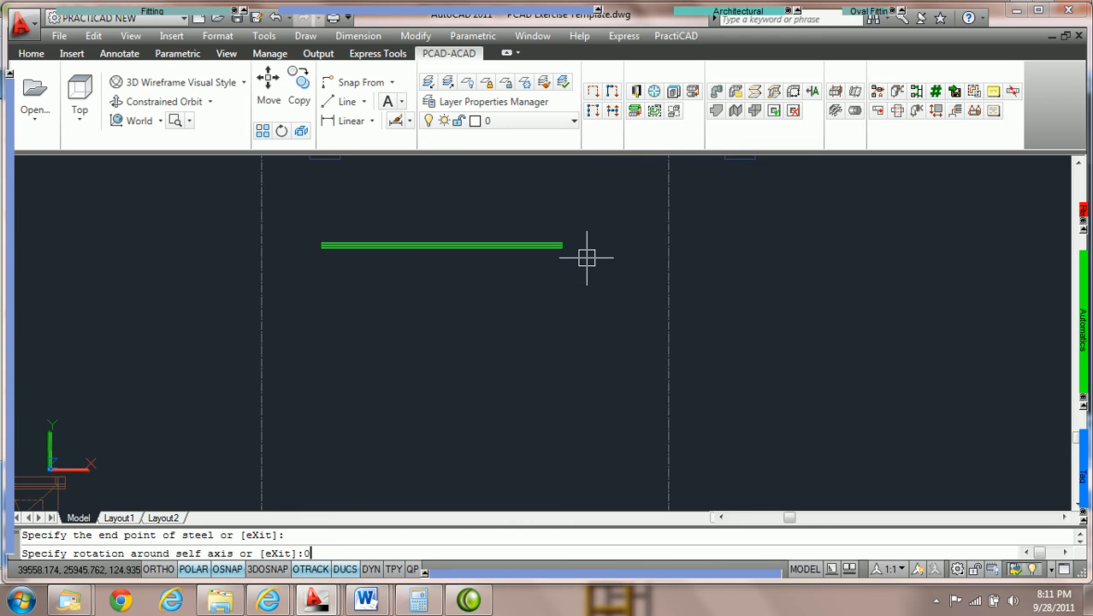
{"action": "type", "text": "0"}
{"action": "key", "text": "Return"}
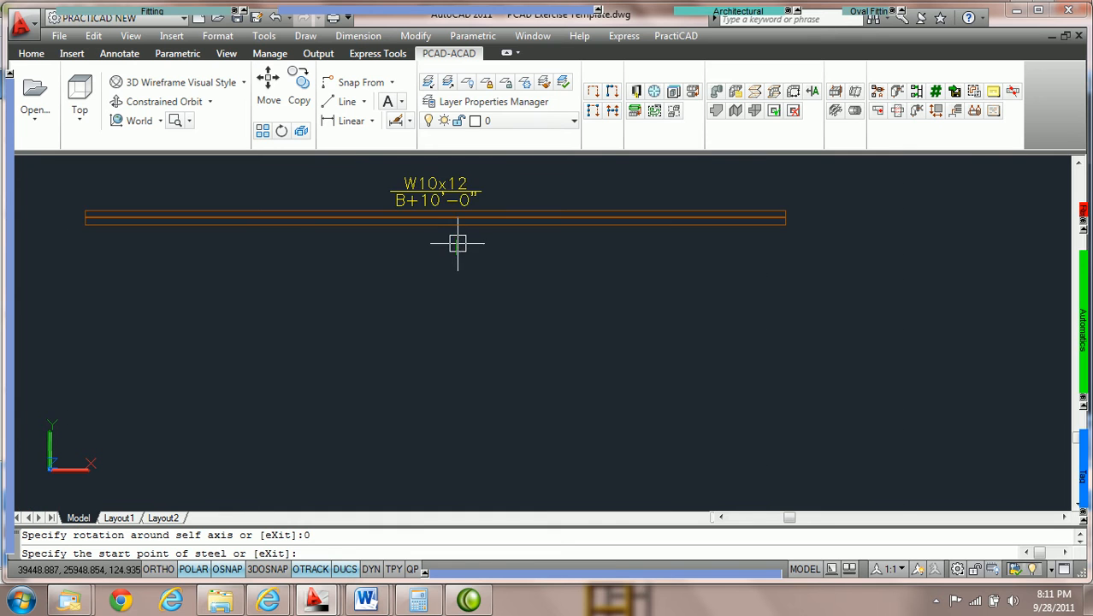
{"action": "scroll", "coordinate": [478, 303], "scroll_direction": "up", "scroll_amount": 3}
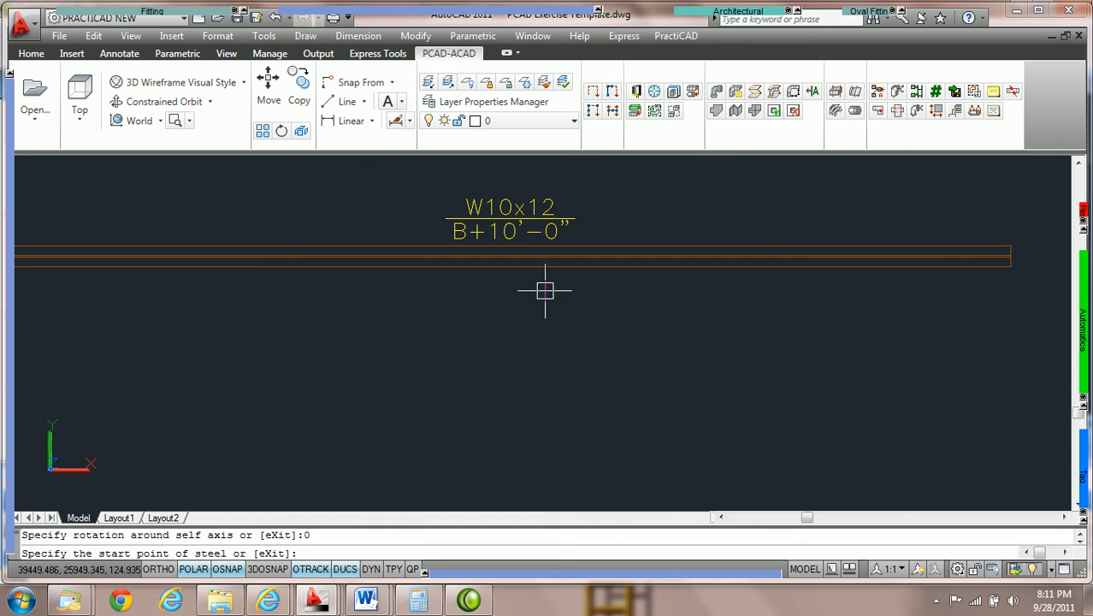
{"action": "scroll", "coordinate": [566, 340], "scroll_direction": "down", "scroll_amount": 2}
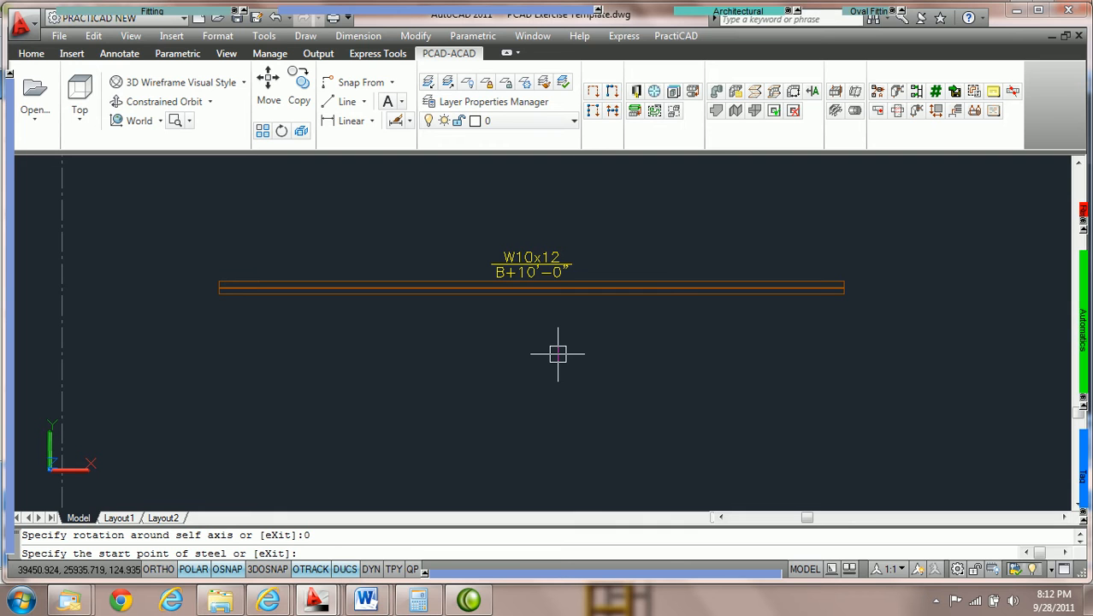
{"action": "key", "text": "Escape"}
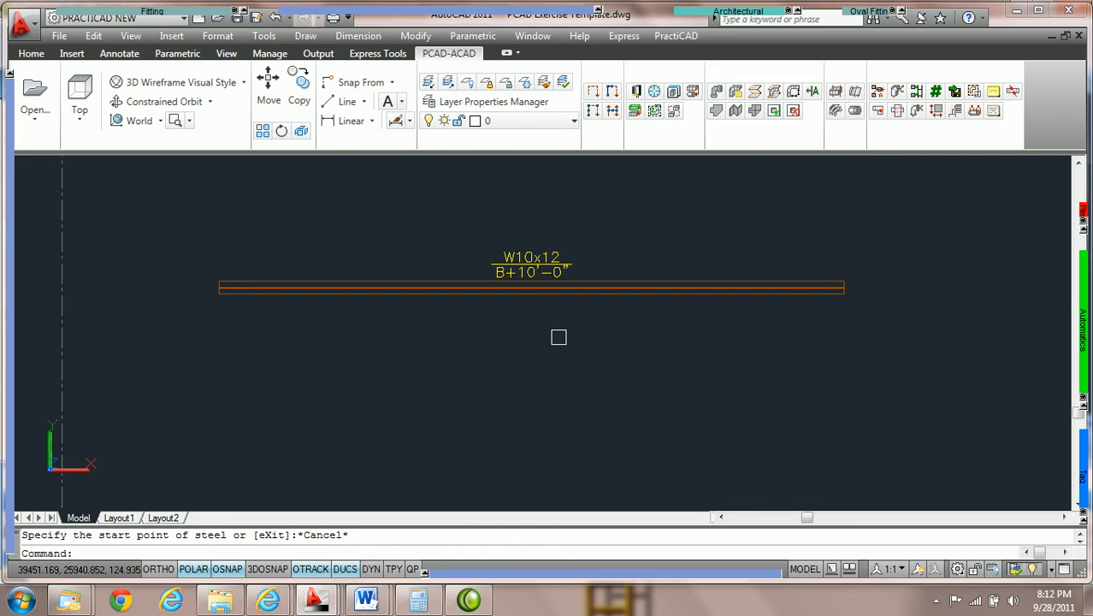
Choose the rectangular straight duct fitting and set its bottom elevation to 8'
{"action": "left_click", "coordinate": [150, 13]}
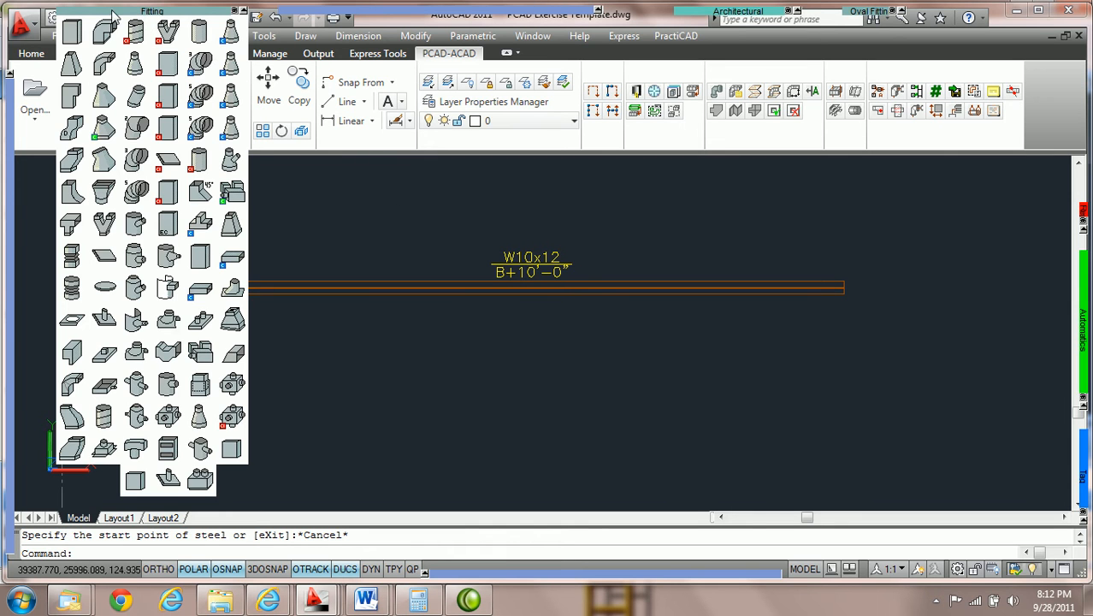
{"action": "left_click", "coordinate": [74, 33]}
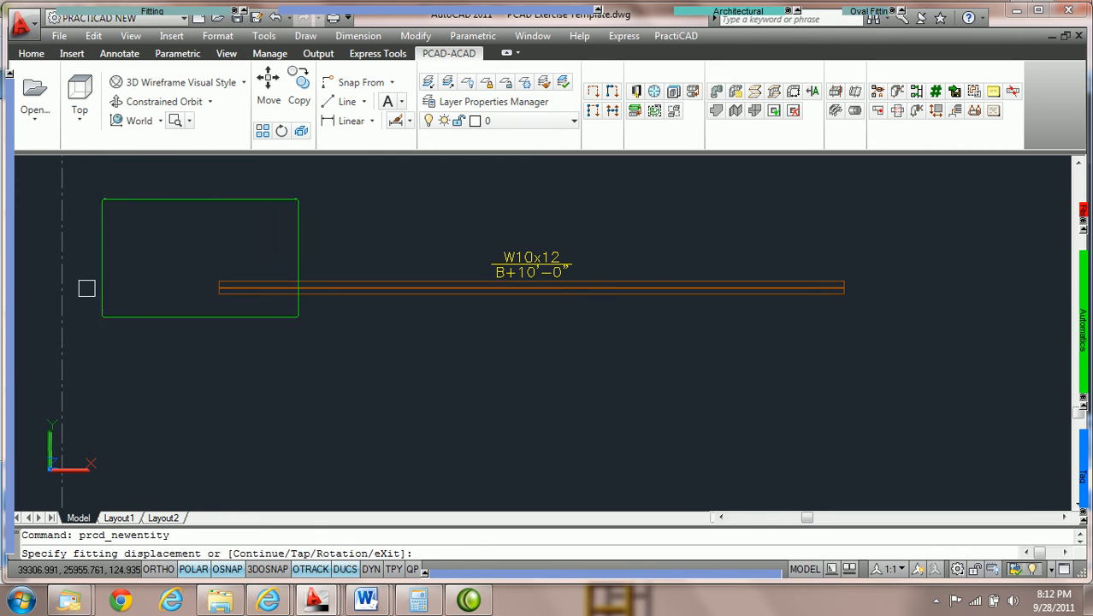
{"action": "mouse_move", "coordinate": [11, 393]}
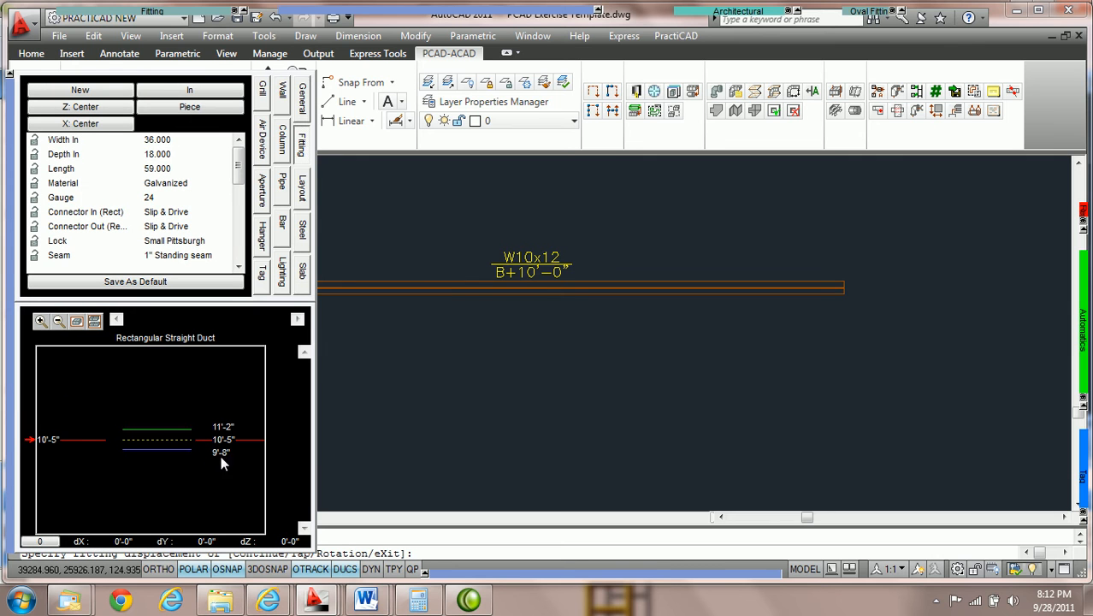
{"action": "type", "text": "8'"}
{"action": "key", "text": "Return"}
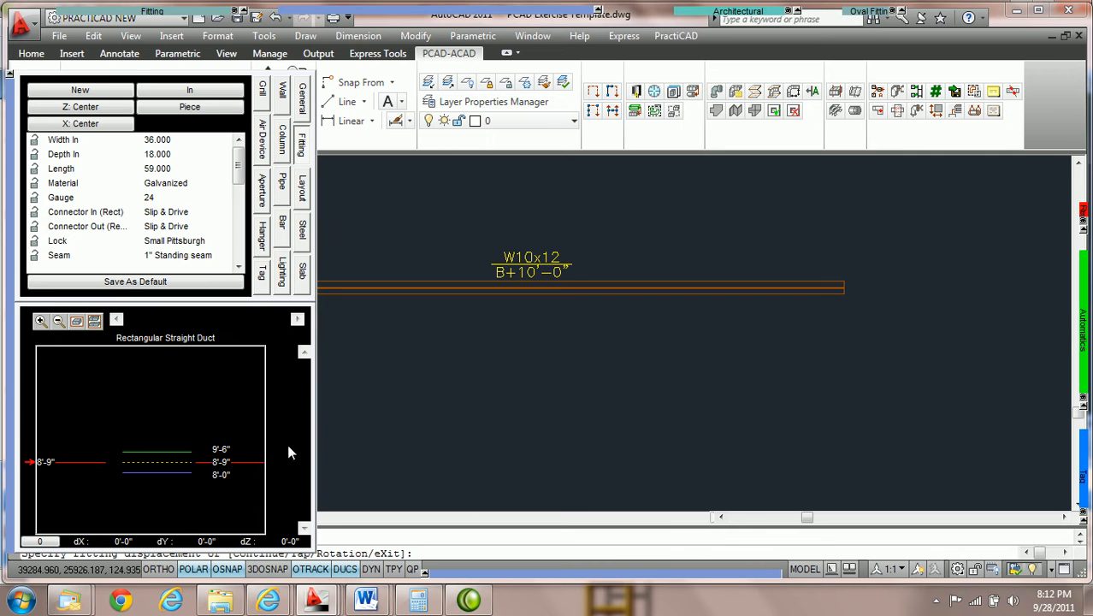
Place one 36 x 18 straight duct, 59 long, horizontally below the W10x12 beam and end the placement
{"action": "middle_click_drag", "start_coordinate": [555, 430], "coordinate": [511, 354]}
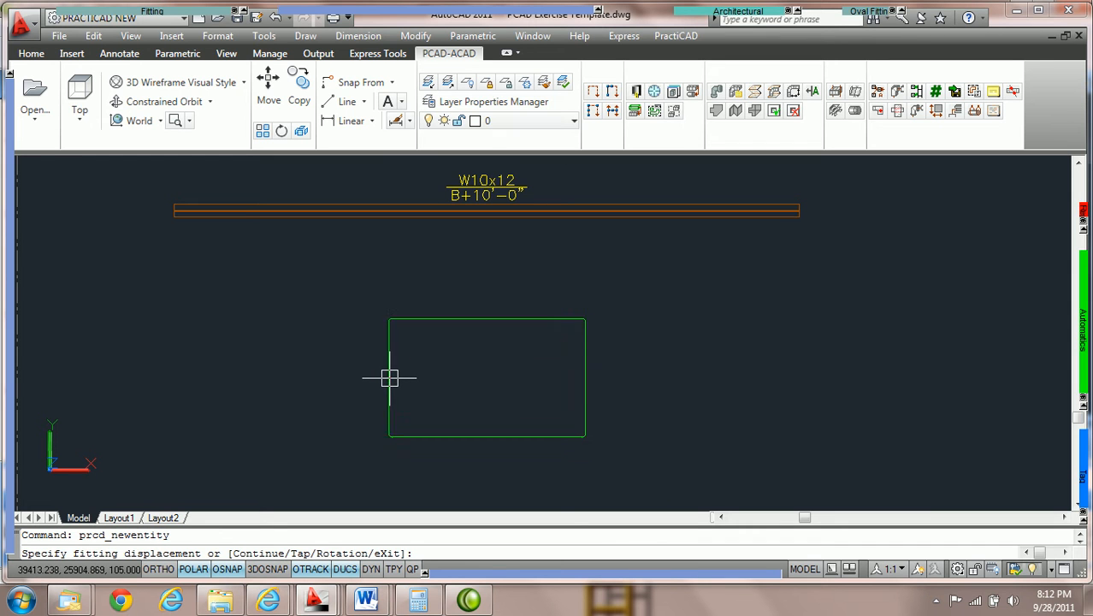
{"action": "left_click", "coordinate": [389, 377]}
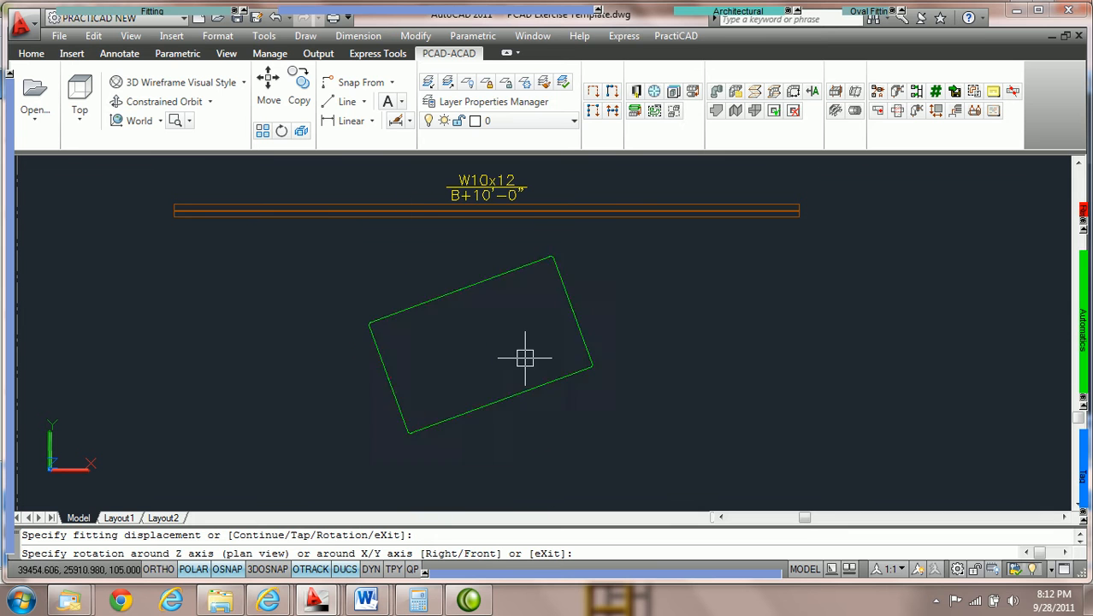
{"action": "left_click", "coordinate": [561, 378]}
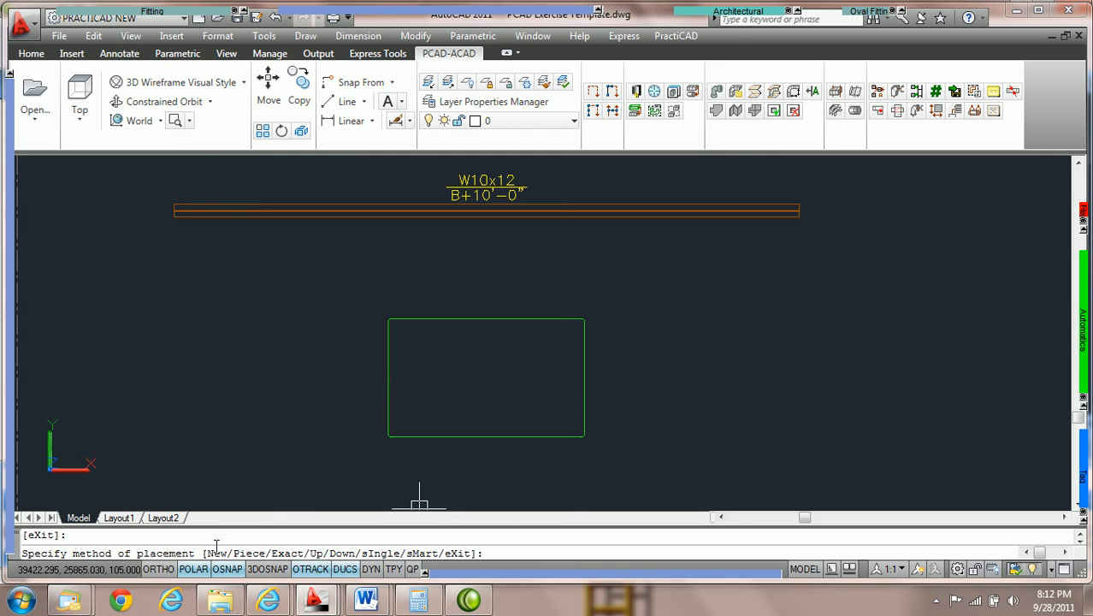
{"action": "left_click", "coordinate": [667, 358]}
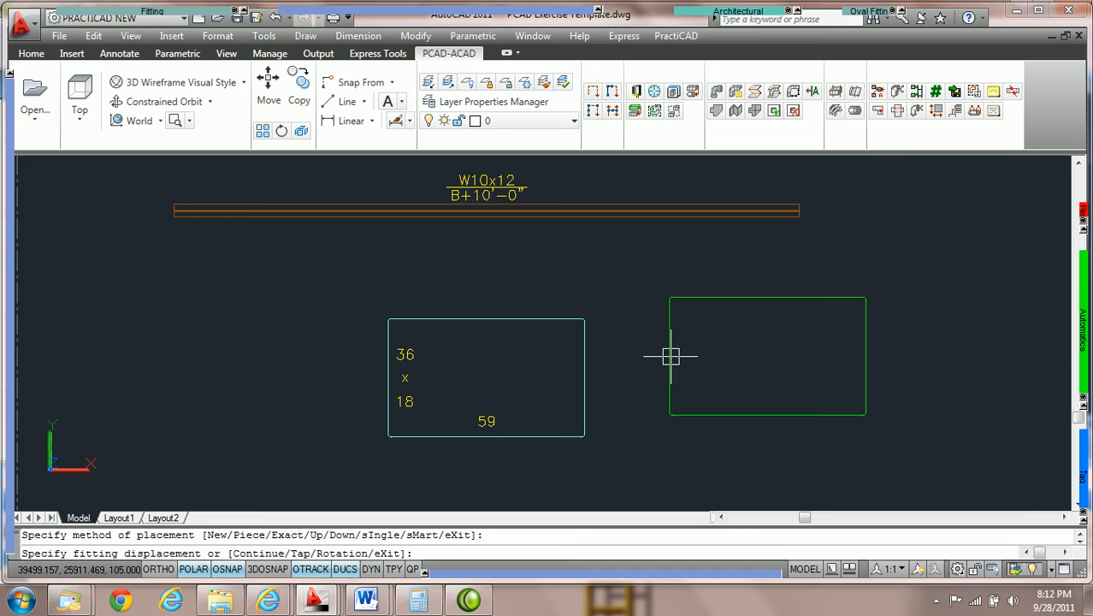
{"action": "right_click", "coordinate": [663, 332]}
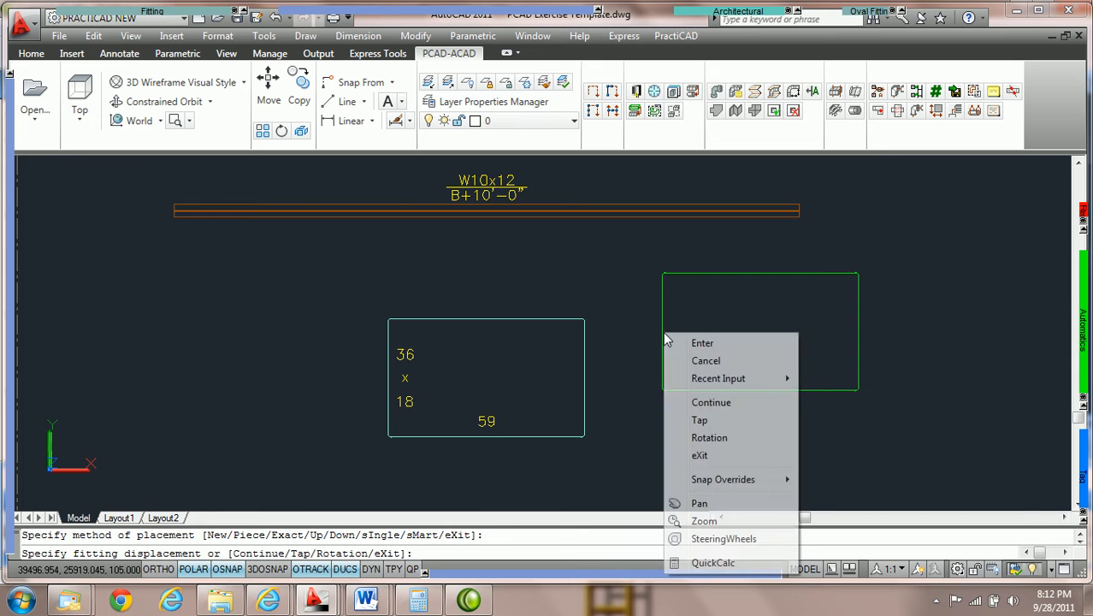
{"action": "left_click", "coordinate": [705, 361]}
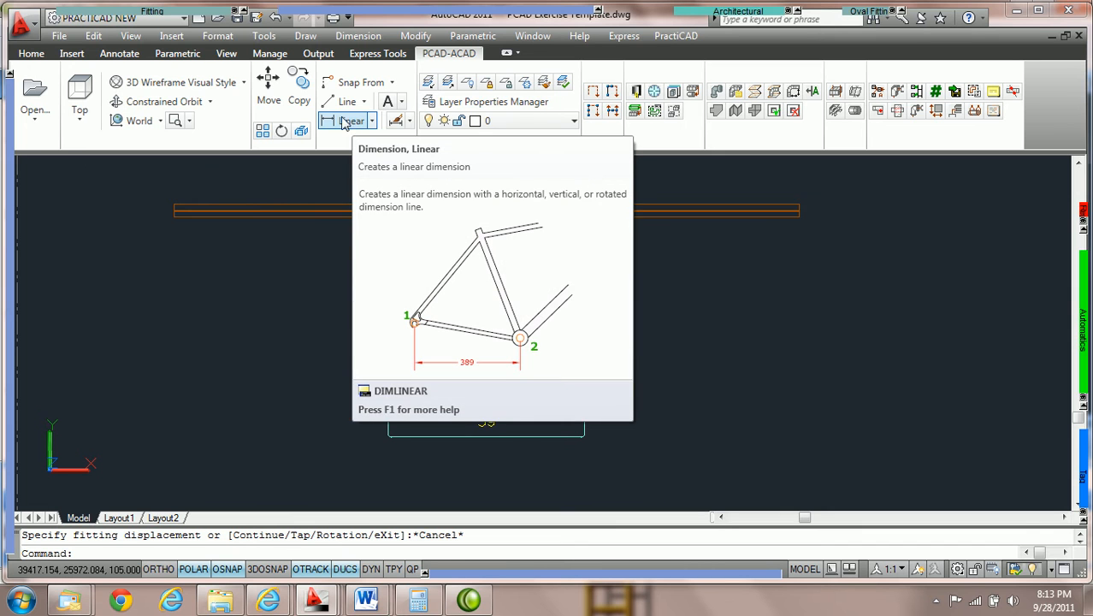
Start a linear dimension at the beam and review the object snaps, keeping Endpoint, Node, Perpendicular and Nearest on
{"action": "left_click", "coordinate": [120, 56]}
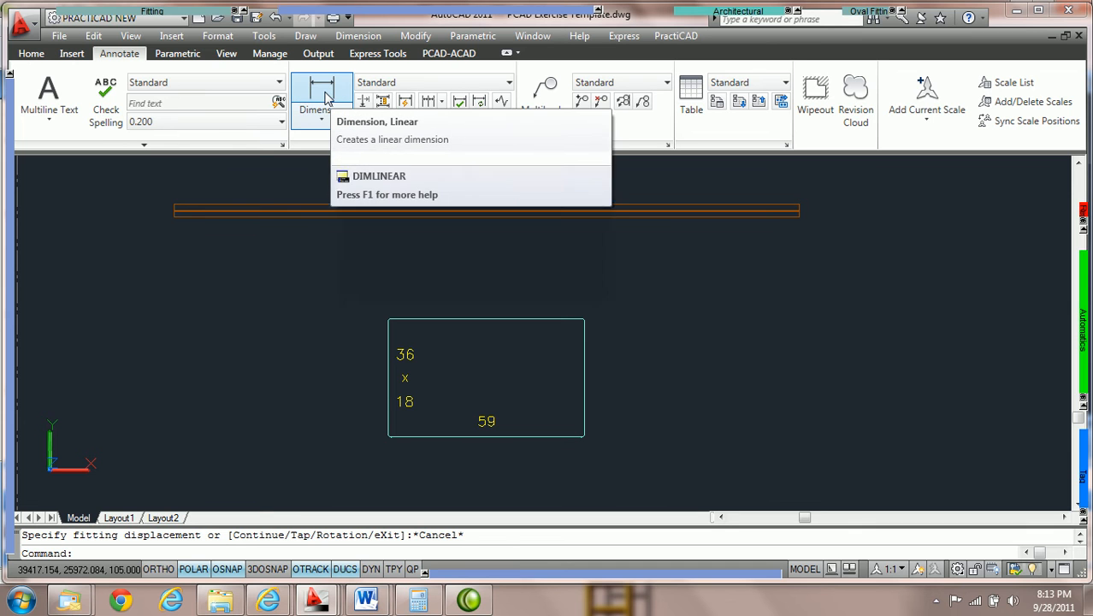
{"action": "left_click", "coordinate": [357, 36]}
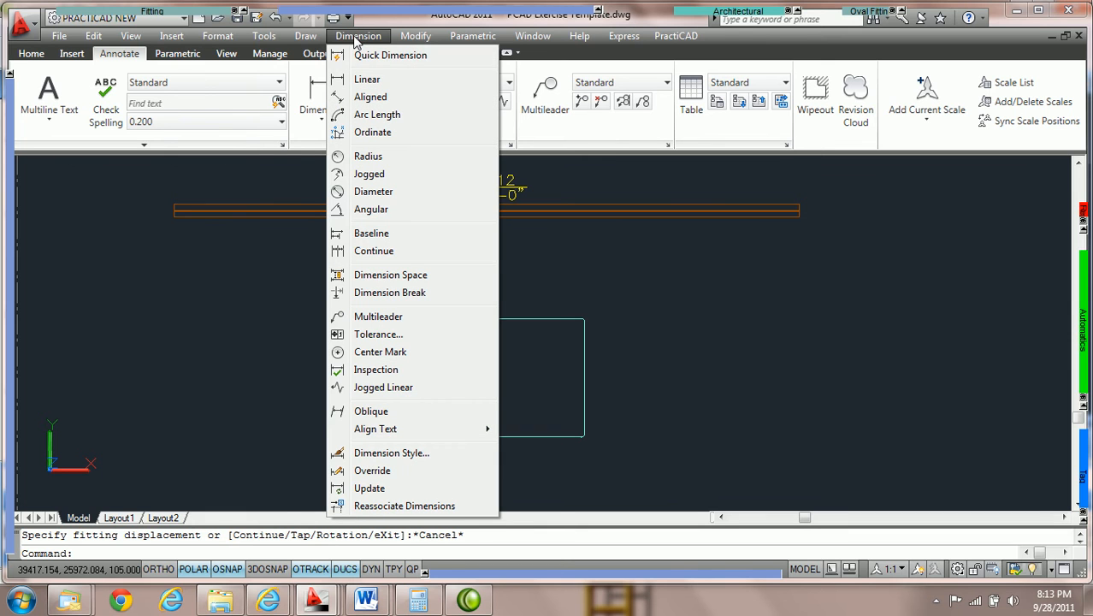
{"action": "left_click", "coordinate": [368, 80]}
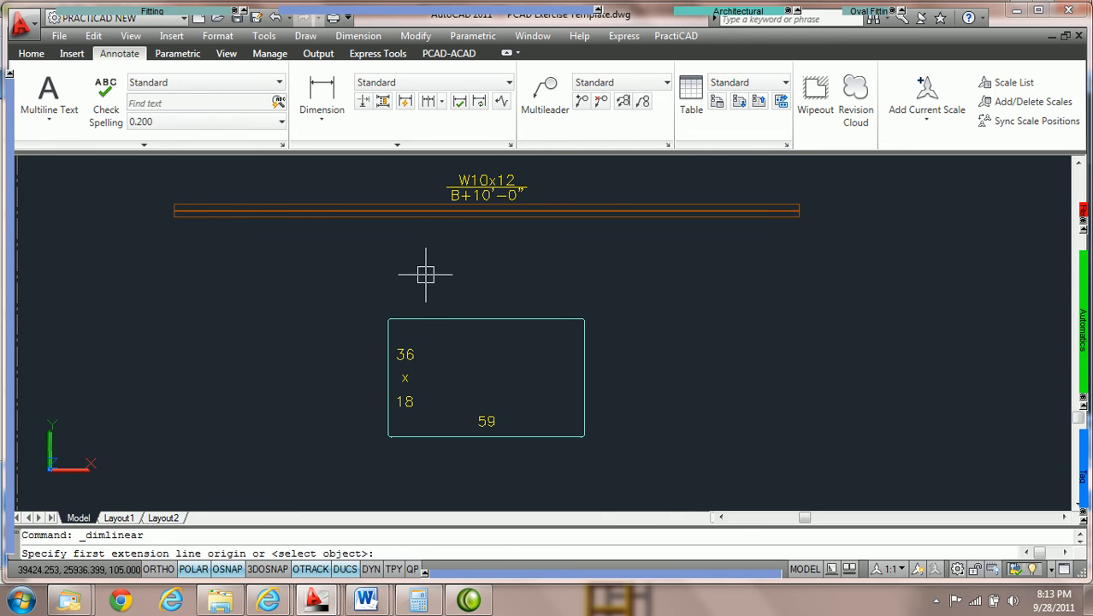
{"action": "scroll", "coordinate": [410, 265], "scroll_direction": "up", "scroll_amount": 2}
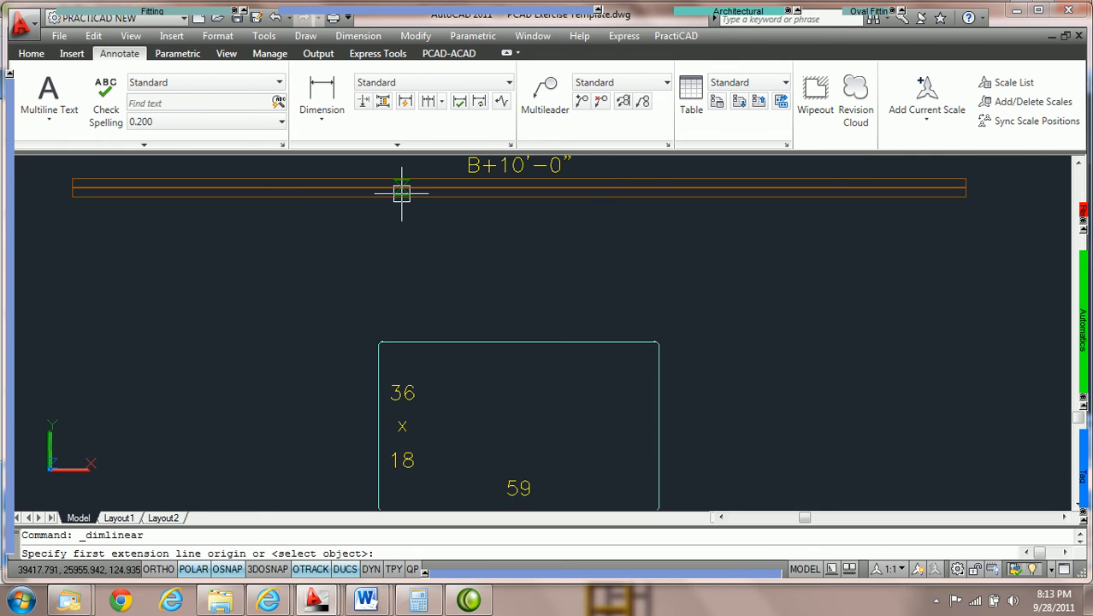
{"action": "scroll", "coordinate": [399, 191], "scroll_direction": "up", "scroll_amount": 3}
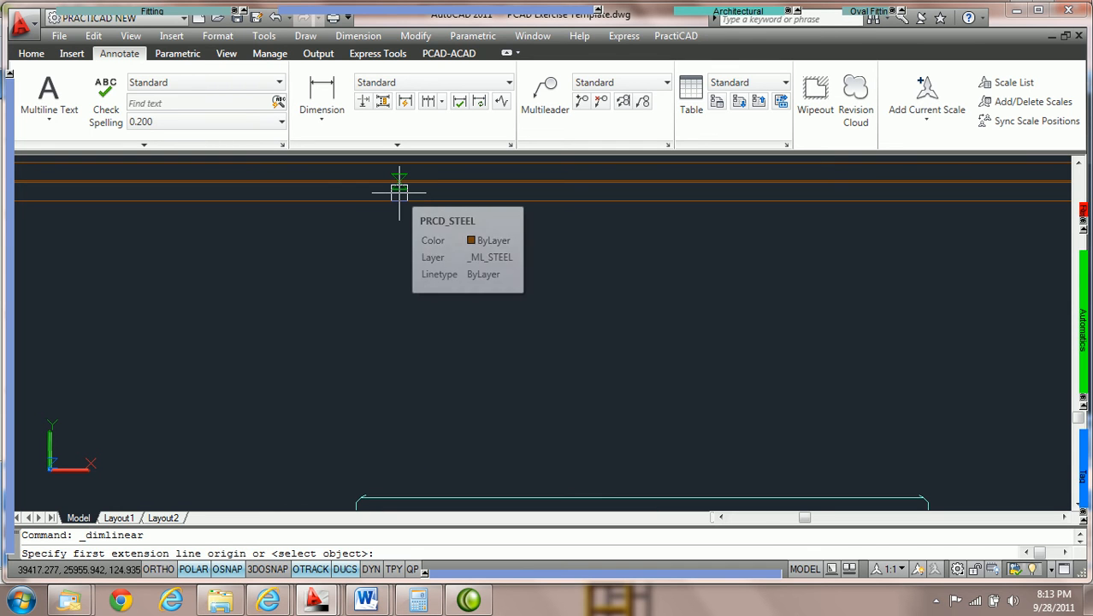
{"action": "middle_click_drag", "start_coordinate": [398, 192], "coordinate": [395, 226]}
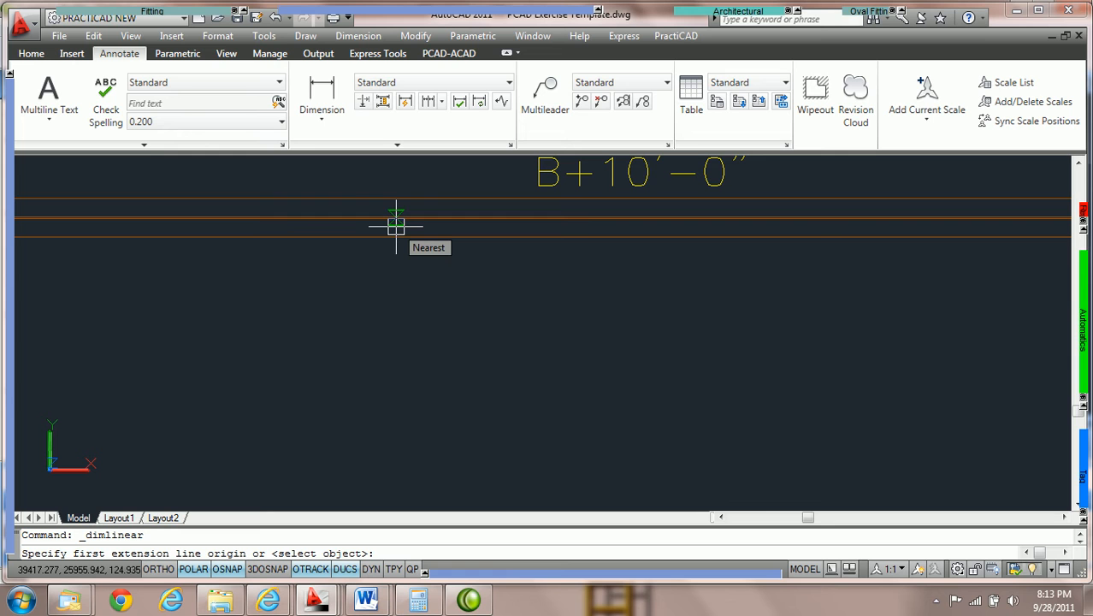
{"action": "right_click", "coordinate": [226, 572]}
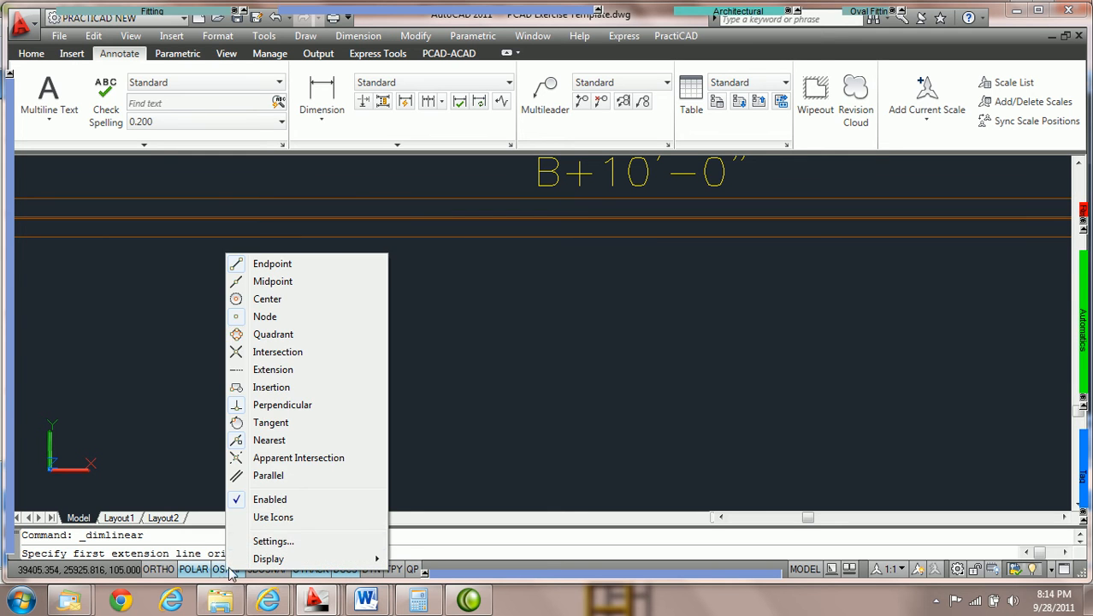
{"action": "left_click", "coordinate": [295, 541]}
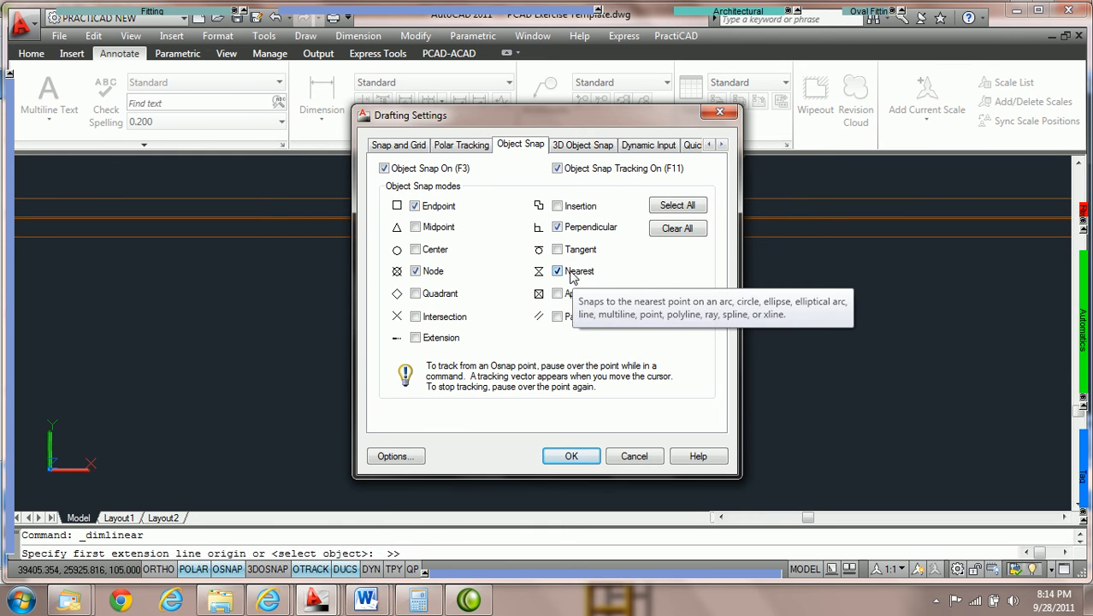
{"action": "left_click", "coordinate": [569, 456]}
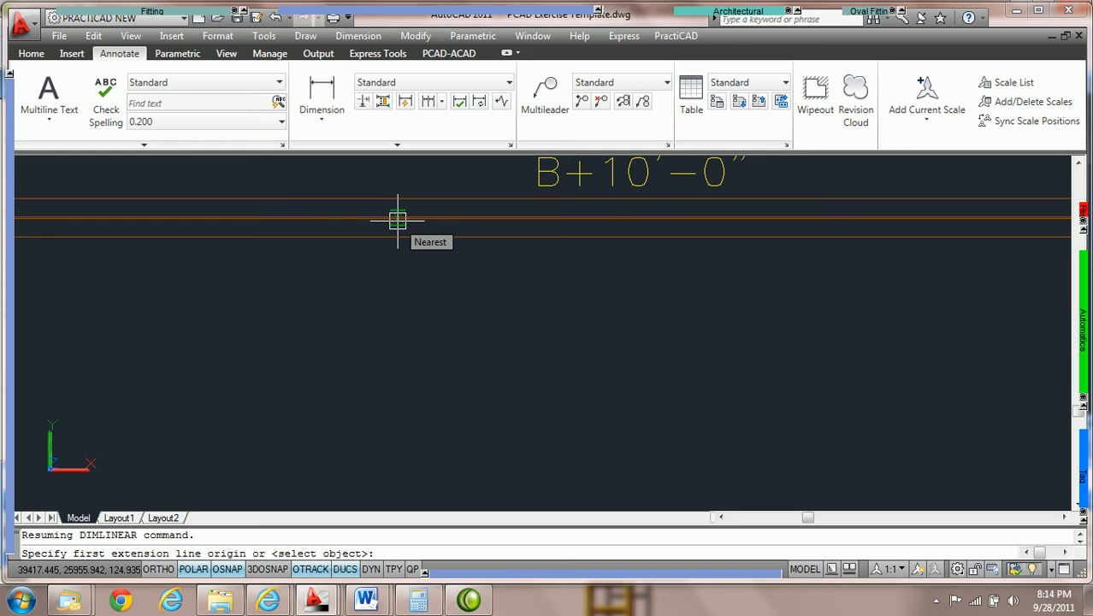
Show the steel snap-to settings and leave them at Z: Center and X: Center
{"action": "mouse_move", "coordinate": [5, 219]}
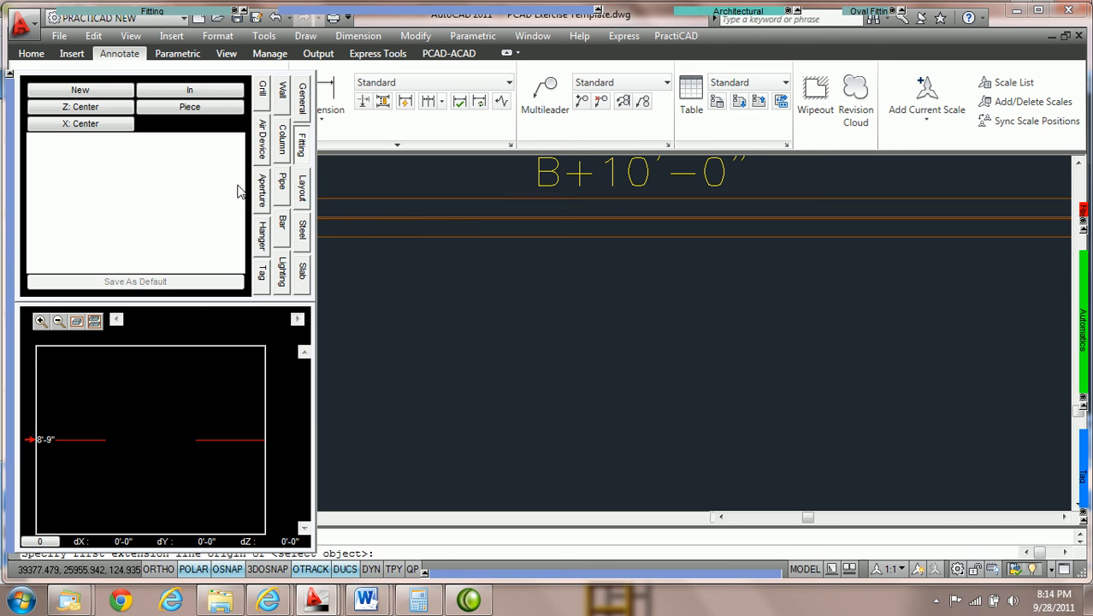
{"action": "left_click", "coordinate": [305, 243]}
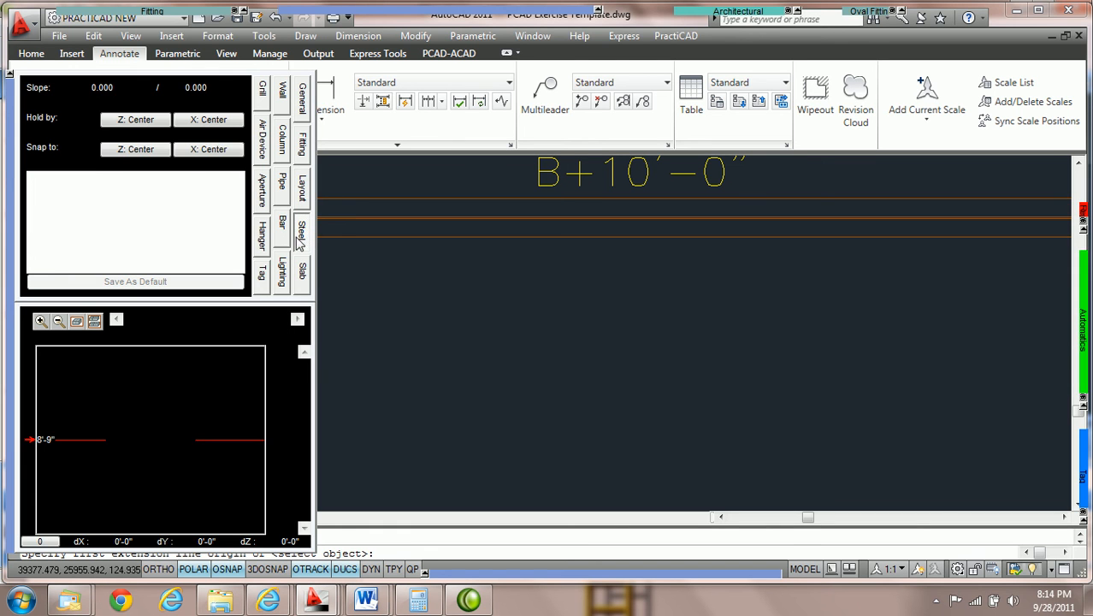
{"action": "left_click", "coordinate": [193, 150]}
{"action": "left_click", "coordinate": [185, 151]}
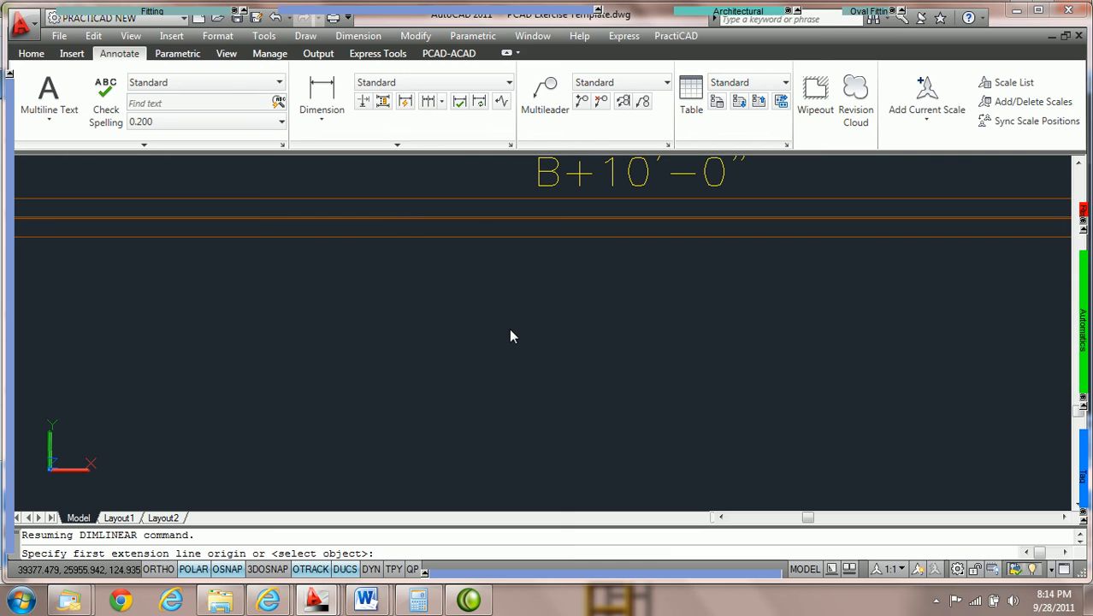
{"action": "mouse_move", "coordinate": [11, 206]}
{"action": "mouse_move", "coordinate": [5, 230]}
Place a vertical linear dimension from the W10x12 beam's centerline to the duct's near edge, with the dimension line below the beam label
{"action": "middle_click_drag", "start_coordinate": [546, 295], "coordinate": [487, 309]}
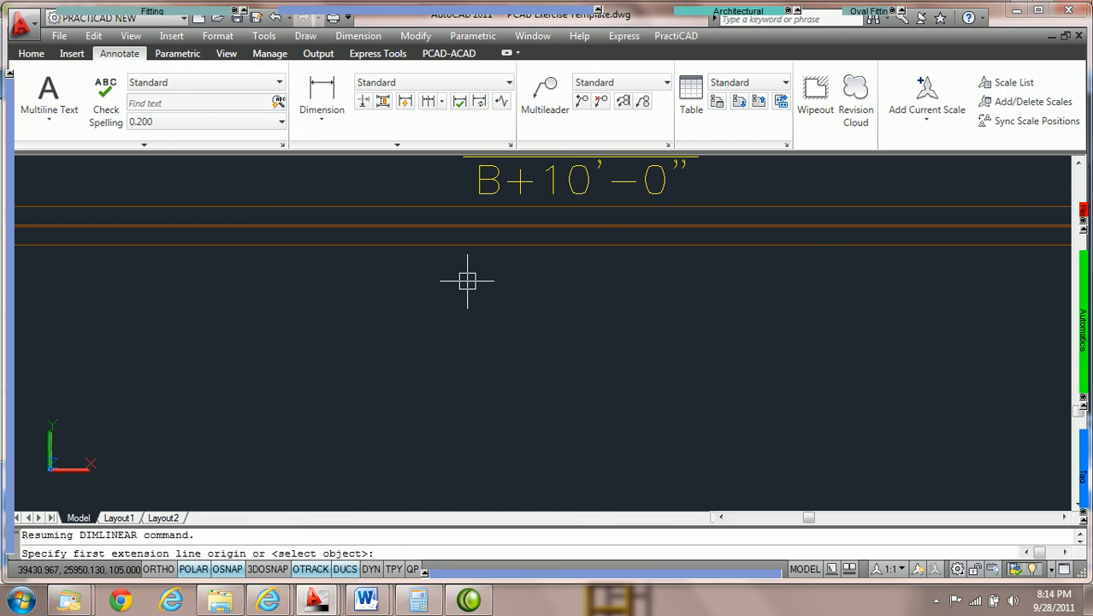
{"action": "left_click", "coordinate": [404, 230]}
{"action": "scroll", "coordinate": [424, 360], "scroll_direction": "down", "scroll_amount": 3}
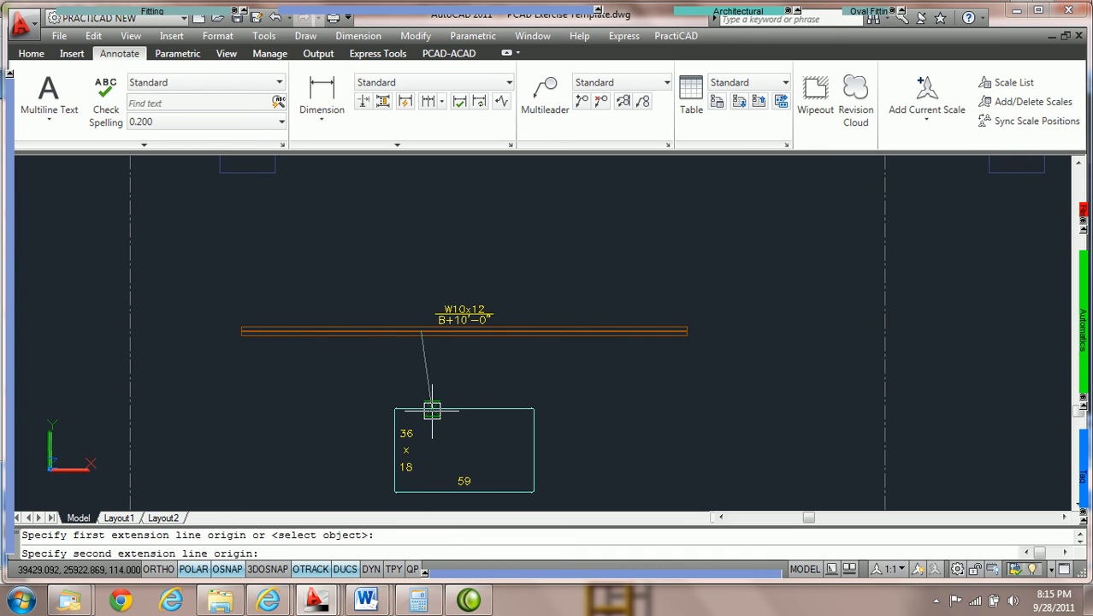
{"action": "scroll", "coordinate": [432, 410], "scroll_direction": "up", "scroll_amount": 3}
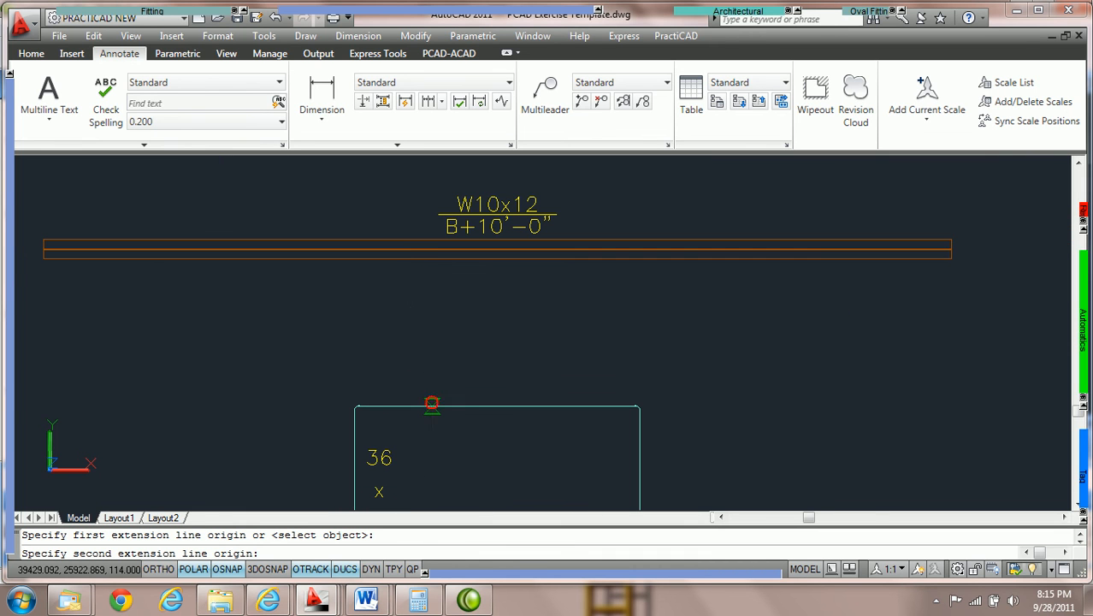
{"action": "left_click", "coordinate": [432, 402]}
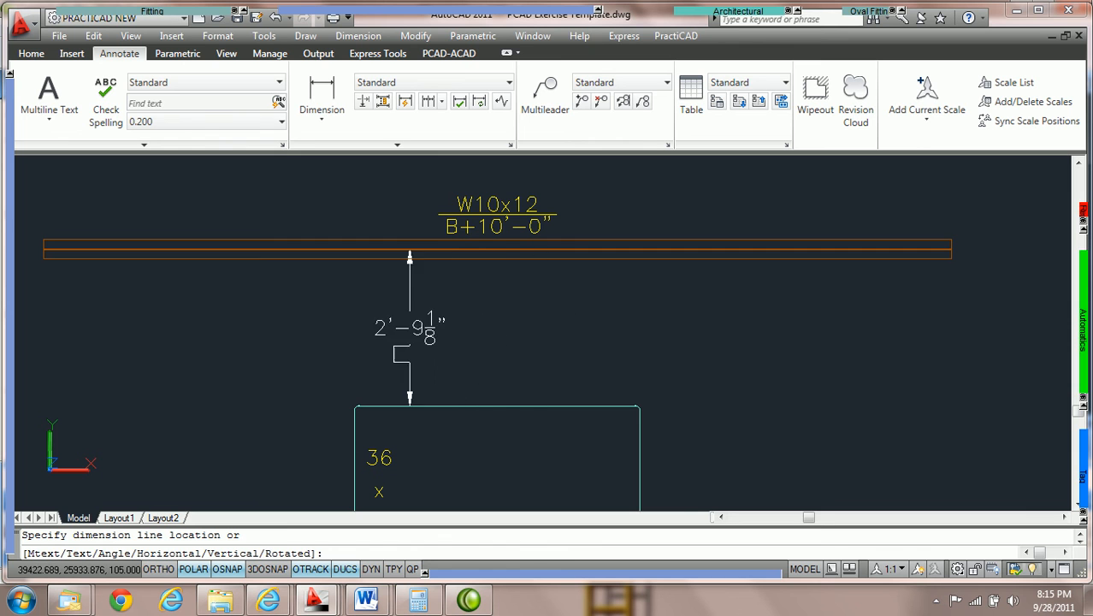
{"action": "left_click", "coordinate": [473, 359]}
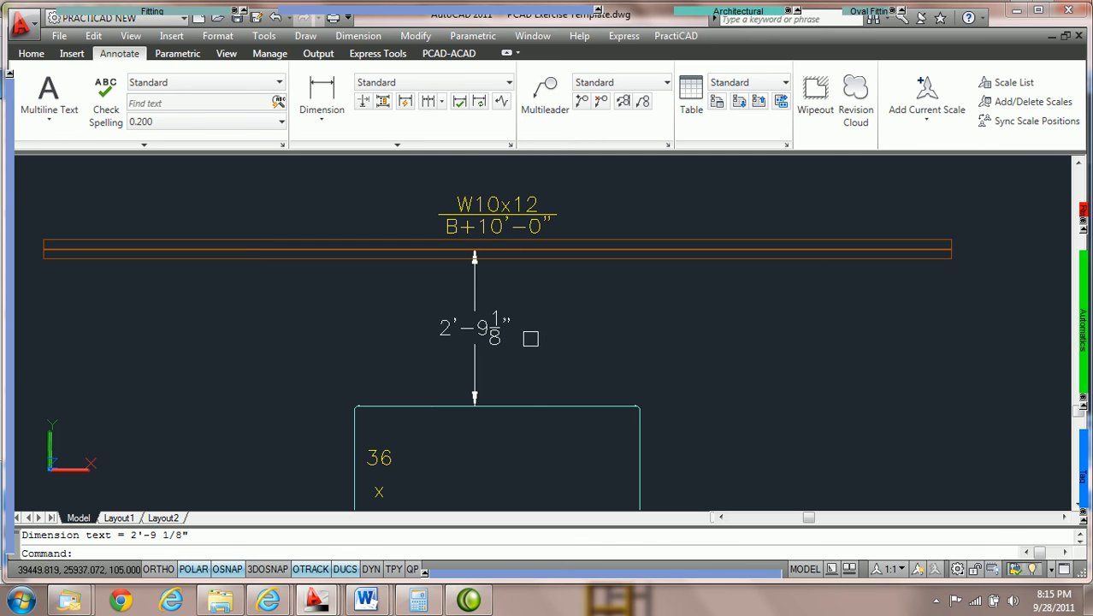
Start another linear dimension and set the steel's horizontal snap-to reference to X: Right
{"action": "scroll", "coordinate": [521, 341], "scroll_direction": "up", "scroll_amount": 2}
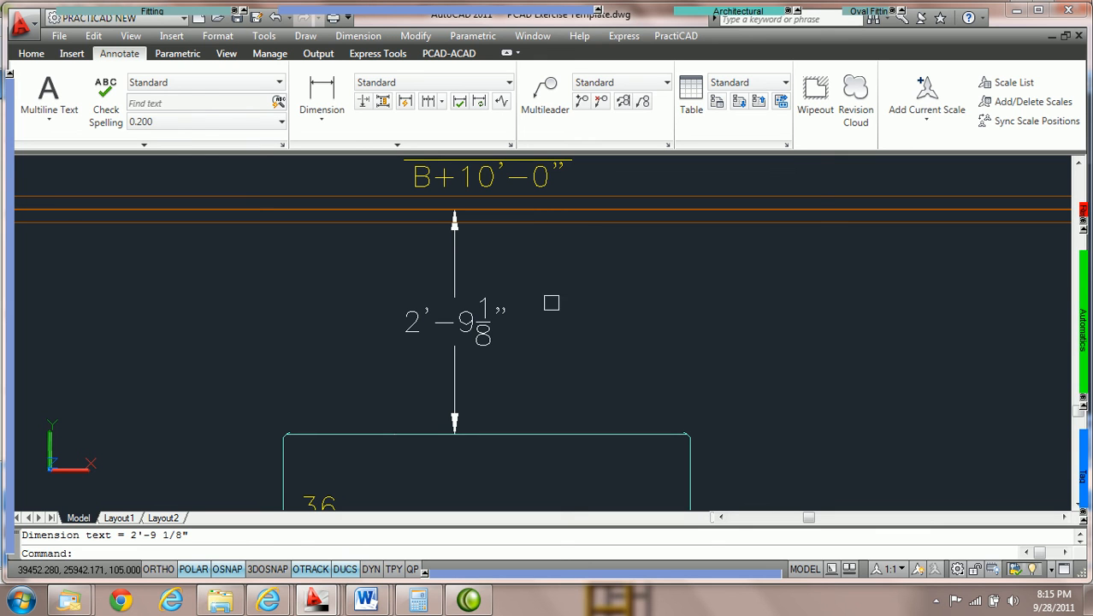
{"action": "left_click", "coordinate": [325, 223]}
{"action": "key", "text": "Escape"}
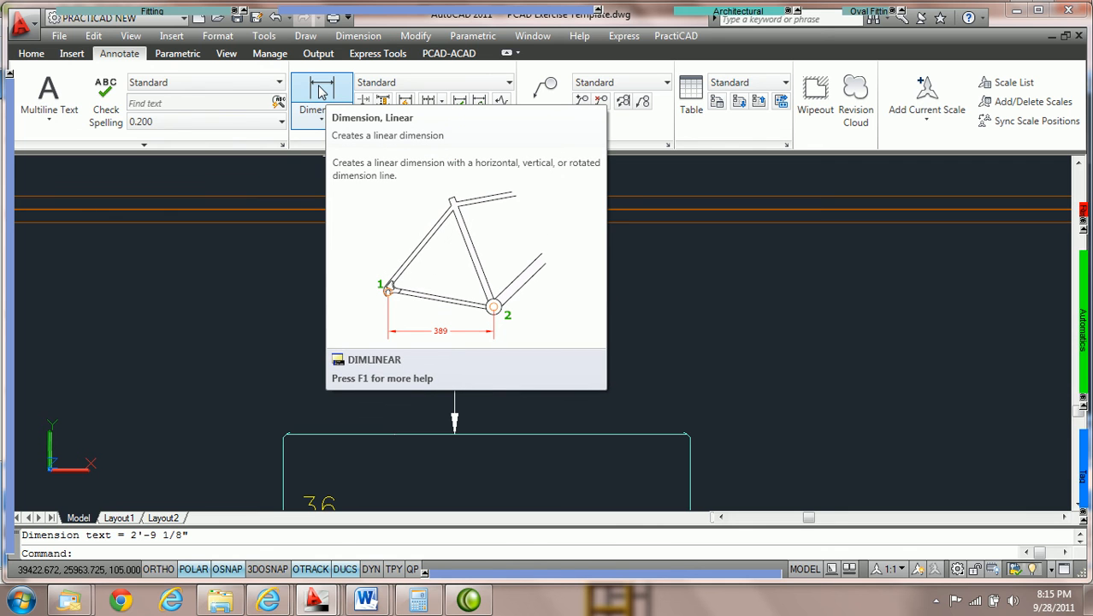
{"action": "left_click", "coordinate": [321, 91]}
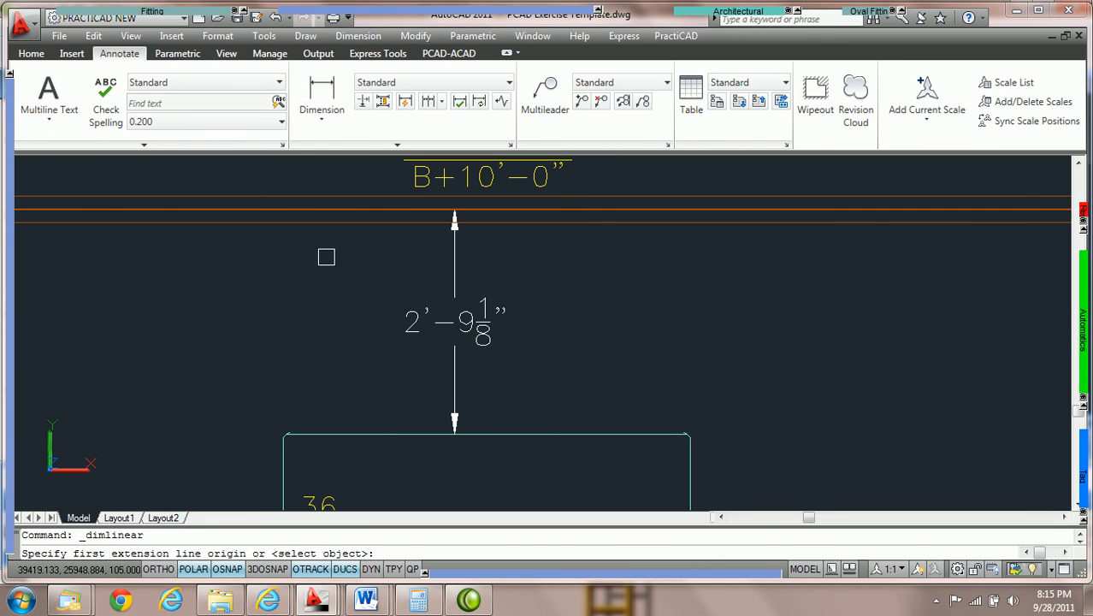
{"action": "mouse_move", "coordinate": [15, 236]}
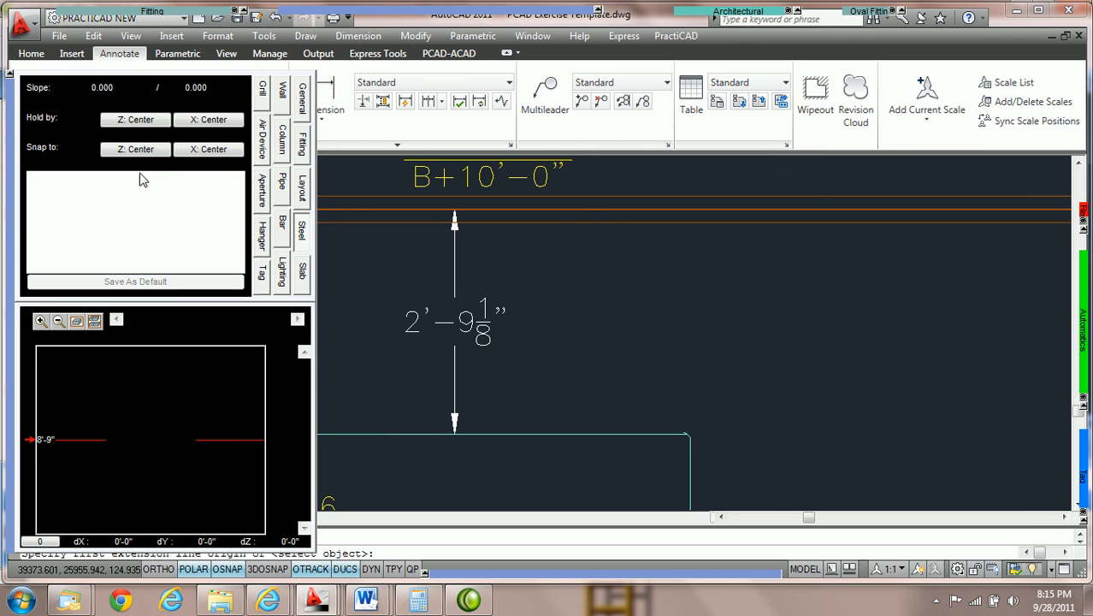
{"action": "left_click", "coordinate": [212, 149]}
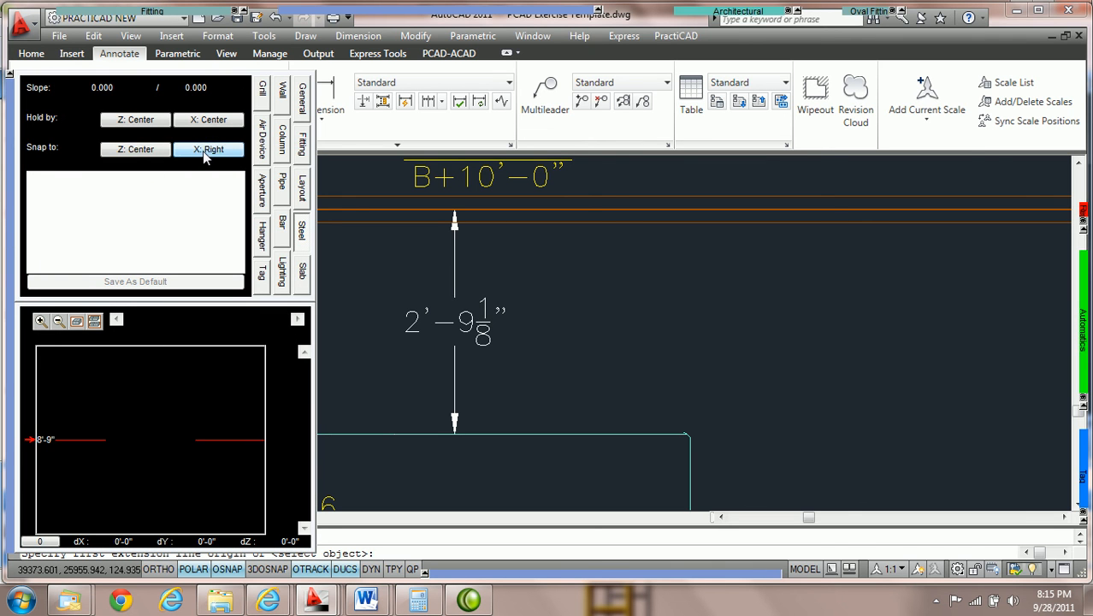
{"action": "left_click", "coordinate": [130, 151]}
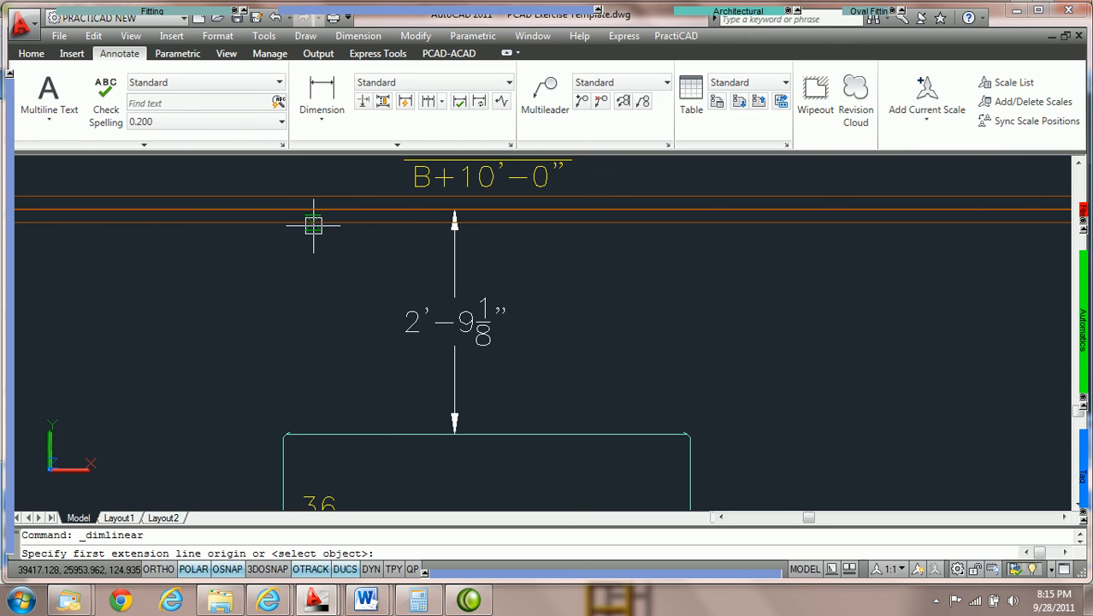
Place a vertical linear dimension from the beam's lower flange edge to the duct's near edge, left of the centerline dimension
{"action": "scroll", "coordinate": [315, 225], "scroll_direction": "up", "scroll_amount": 3}
{"action": "scroll", "coordinate": [316, 225], "scroll_direction": "down", "scroll_amount": 2}
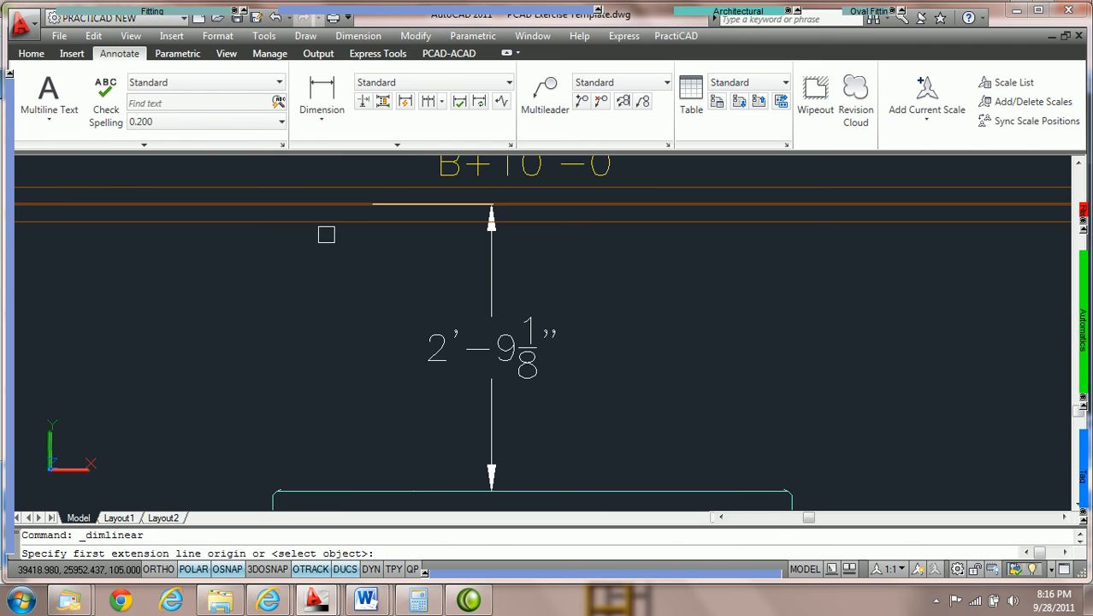
{"action": "left_click", "coordinate": [318, 221]}
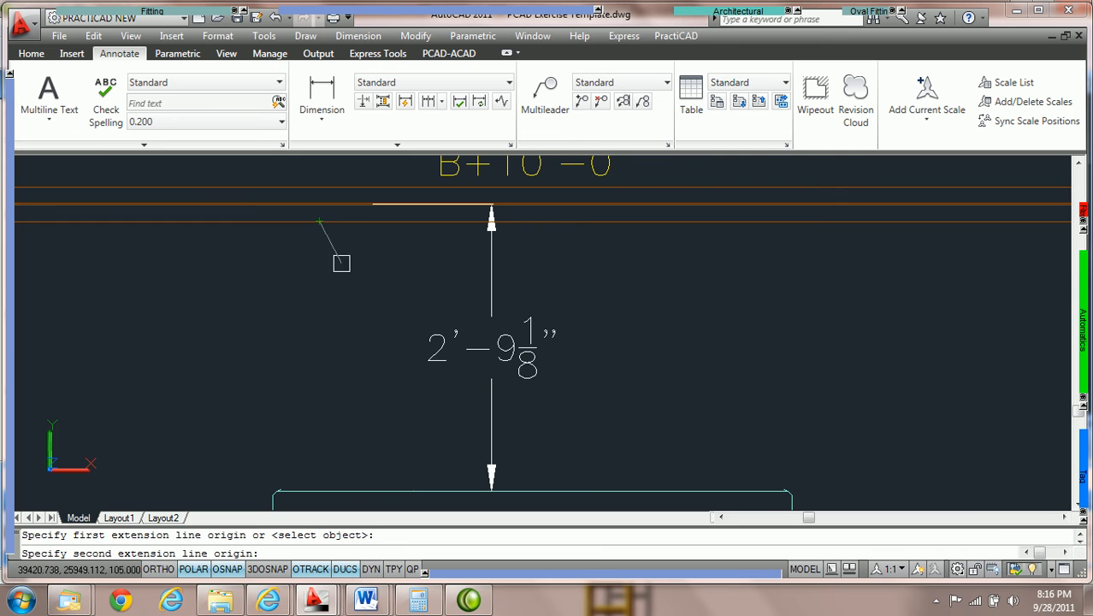
{"action": "left_click", "coordinate": [331, 485]}
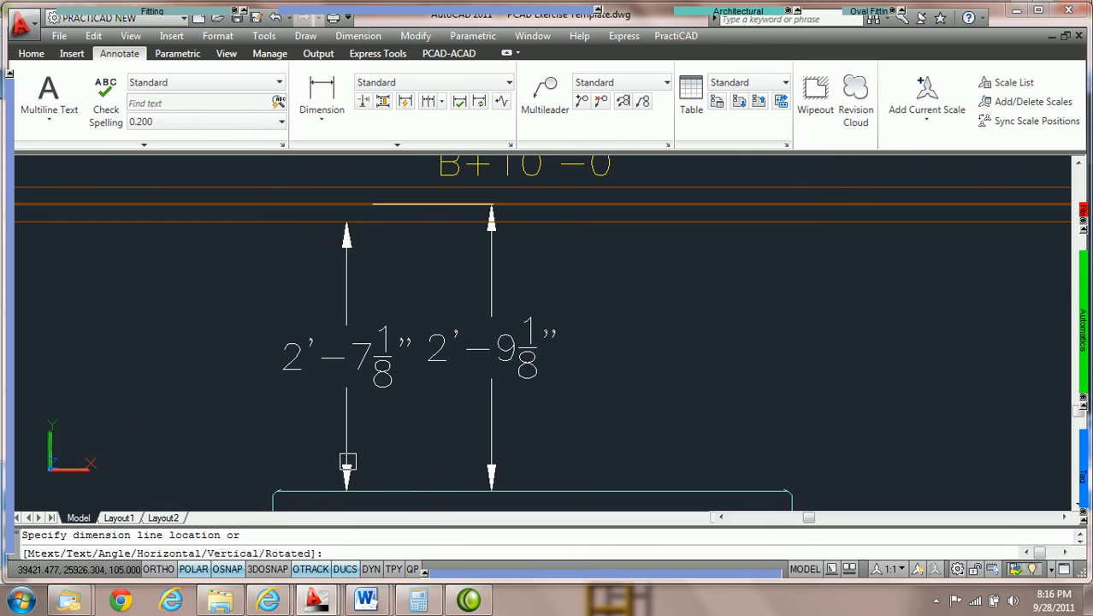
{"action": "left_click", "coordinate": [294, 440]}
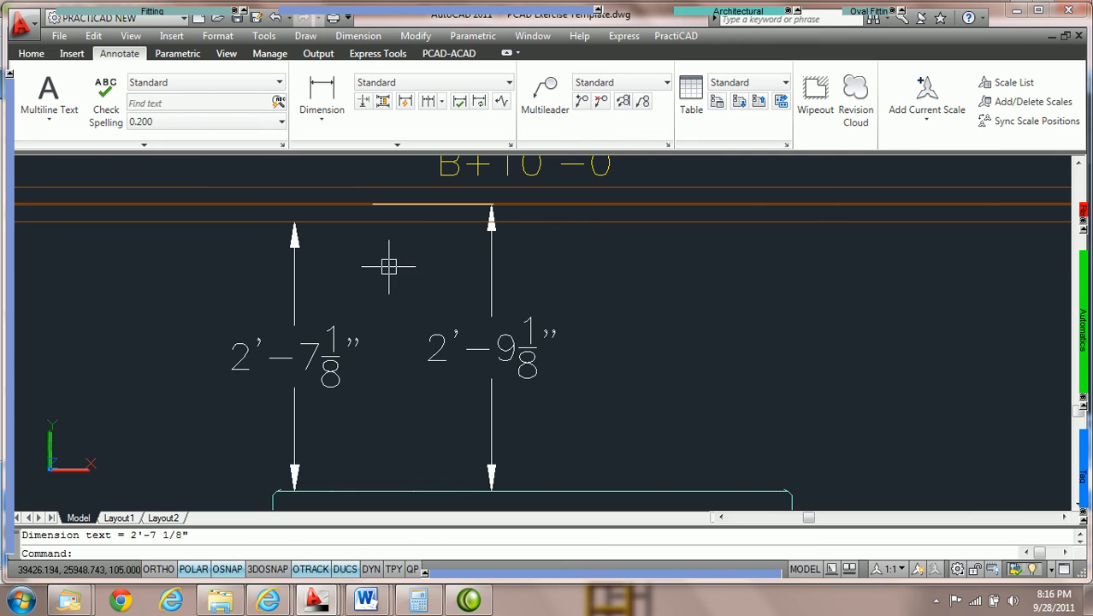